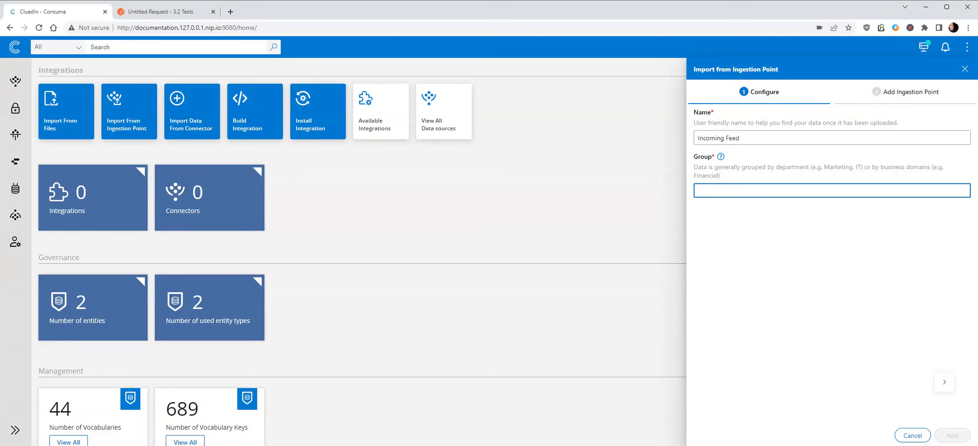
Set the Incoming Feed source's group to Public and name its endpoint Housing Department.
type("Public")
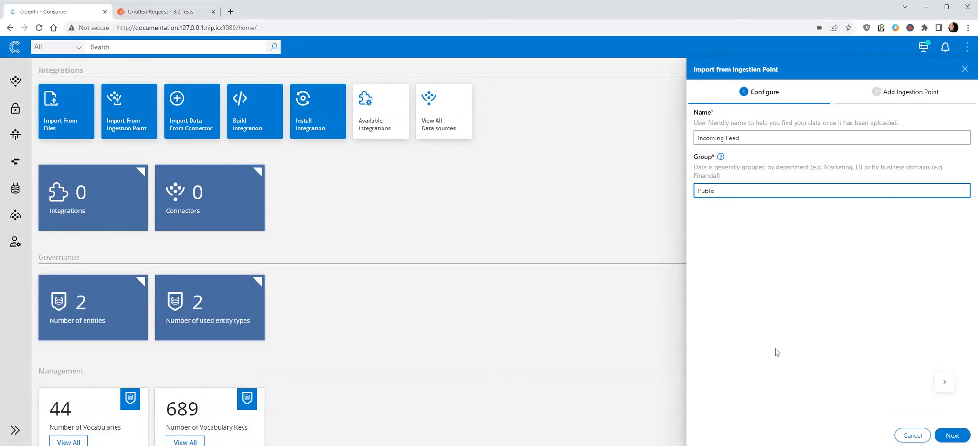
left_click(953, 436)
left_click(746, 138)
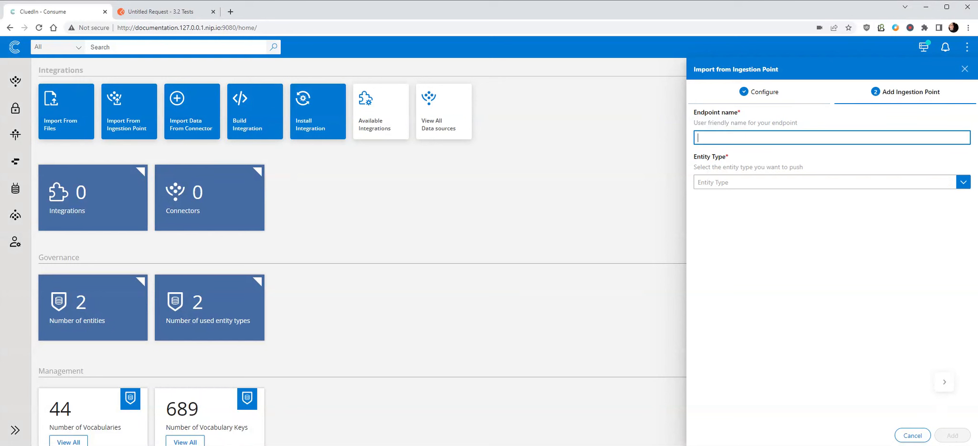
type("Housing Deparmentt")
Create a new entity type House with a house icon for the endpoint and add the ingestion point.
left_click(755, 182)
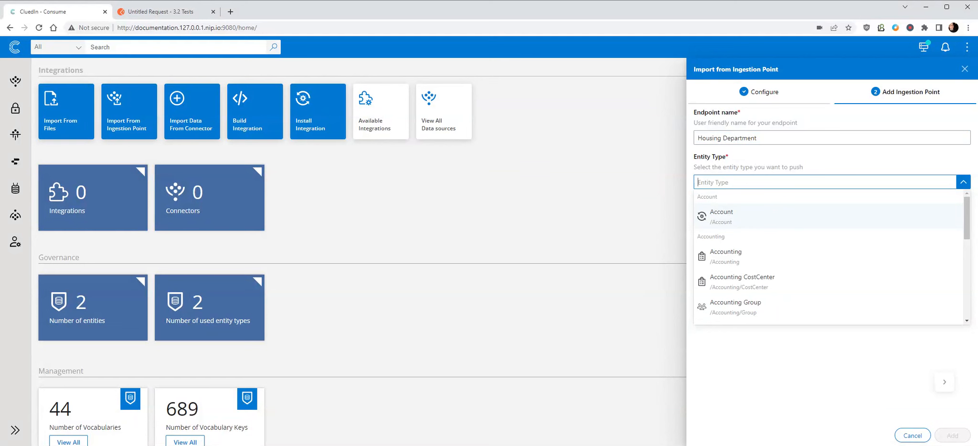
type("House")
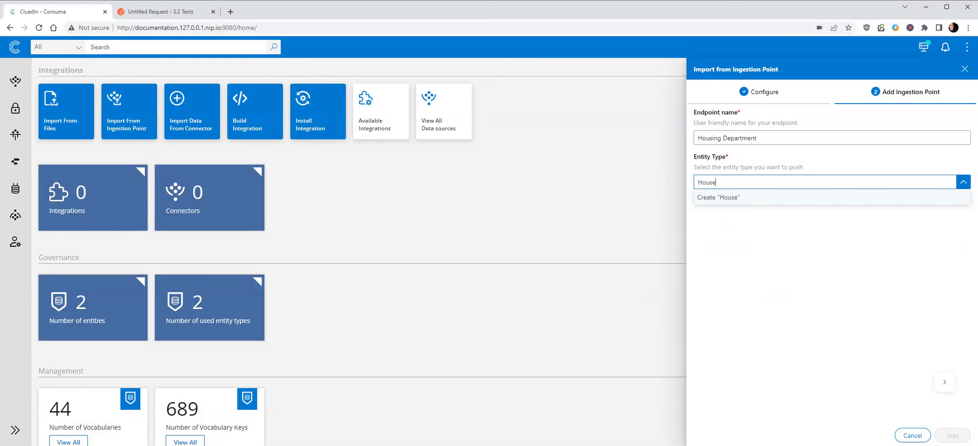
left_click(759, 198)
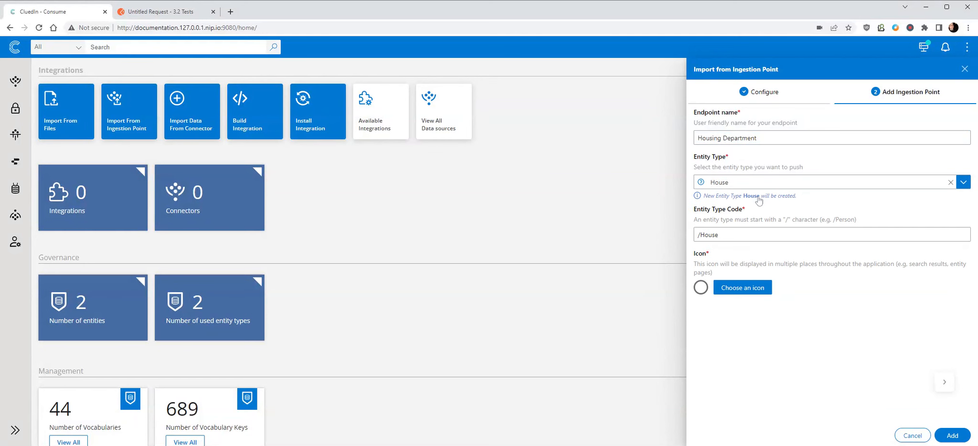
left_click(761, 290)
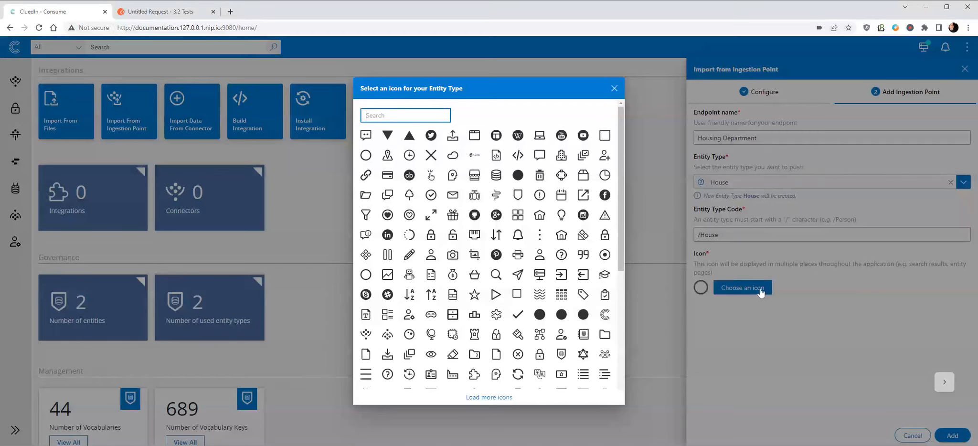
left_click(566, 241)
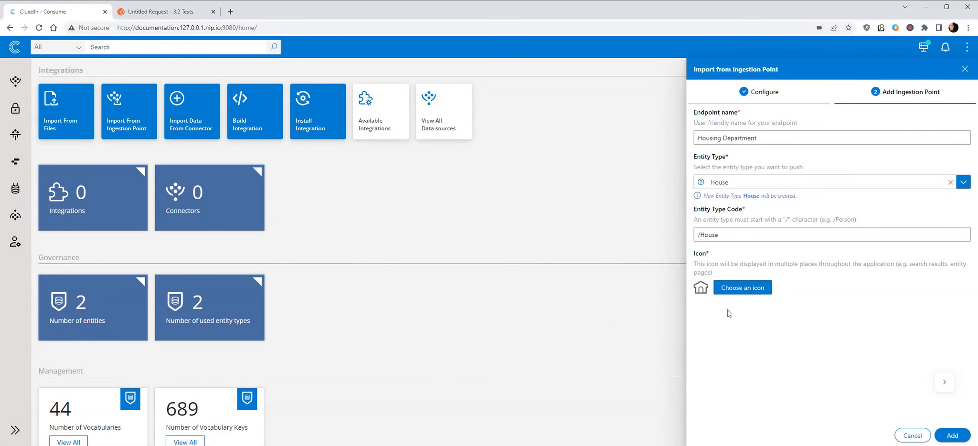
left_click(952, 435)
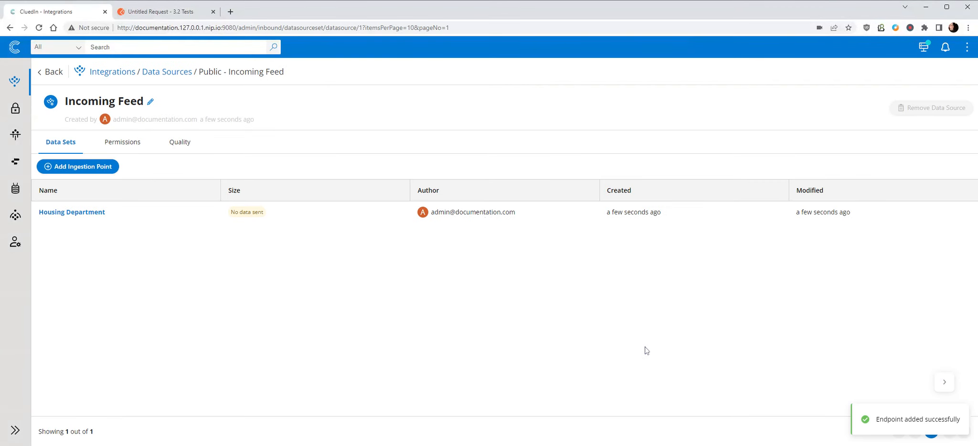
Open the Housing Department data set and review the POST endpoint URL in its ingestion point instructions.
left_click(99, 213)
left_click(514, 310)
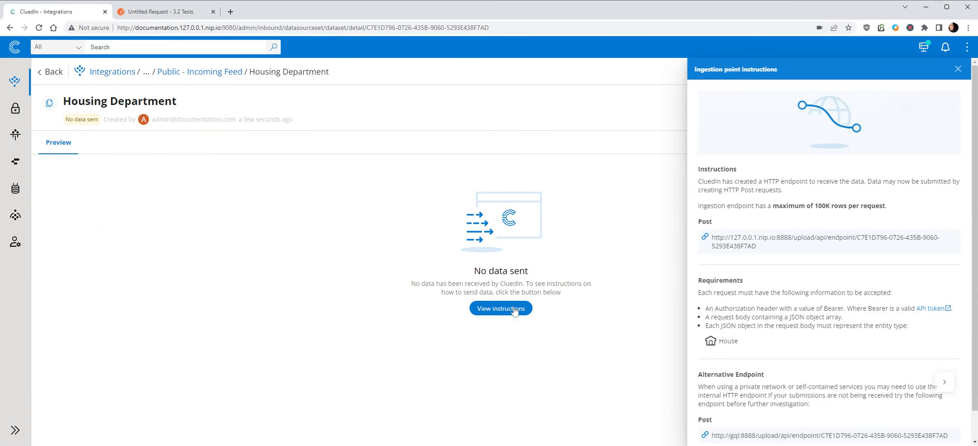
left_click_drag(757, 246, 710, 237)
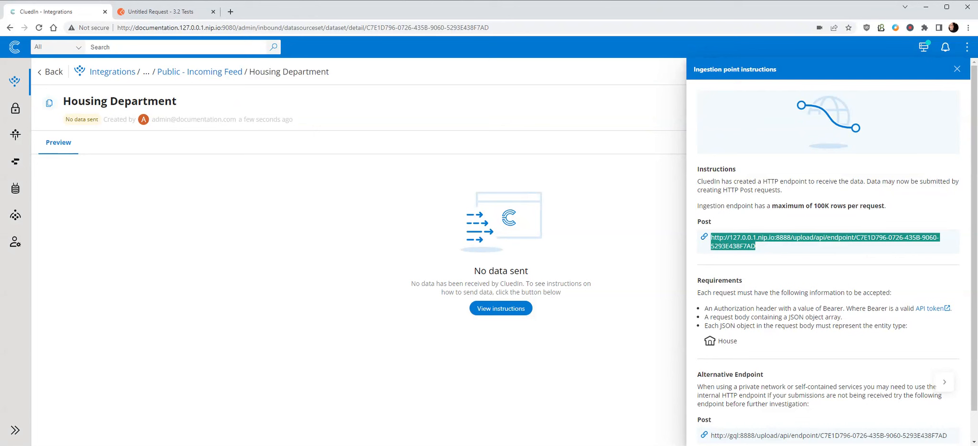
left_click_drag(765, 252, 723, 237)
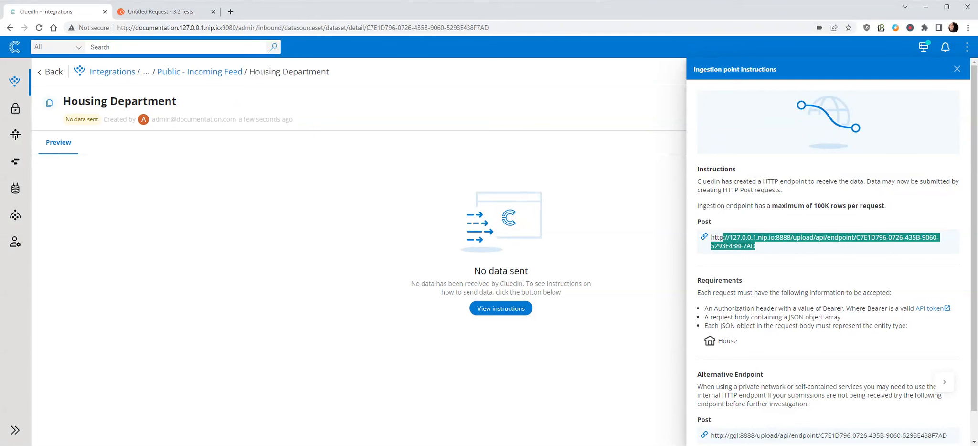
double_click(704, 222)
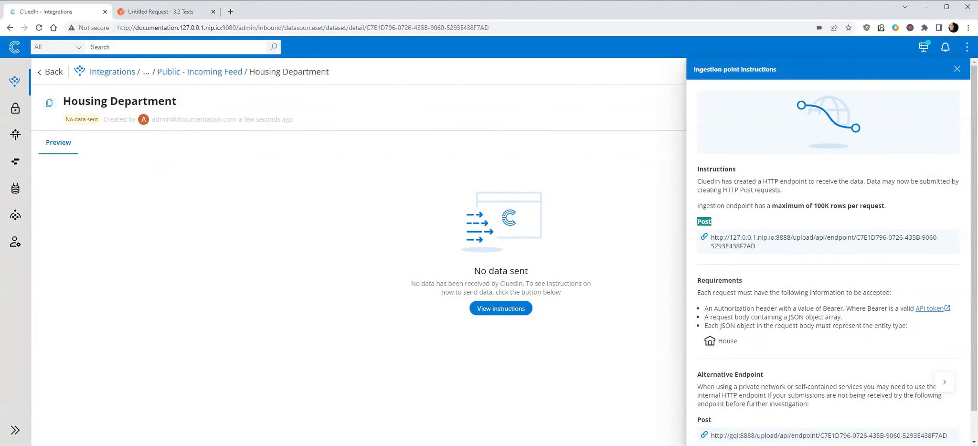
Create an API token named HousingDepartment with a 30-day expiration from the API token link in the instructions.
left_click(929, 309)
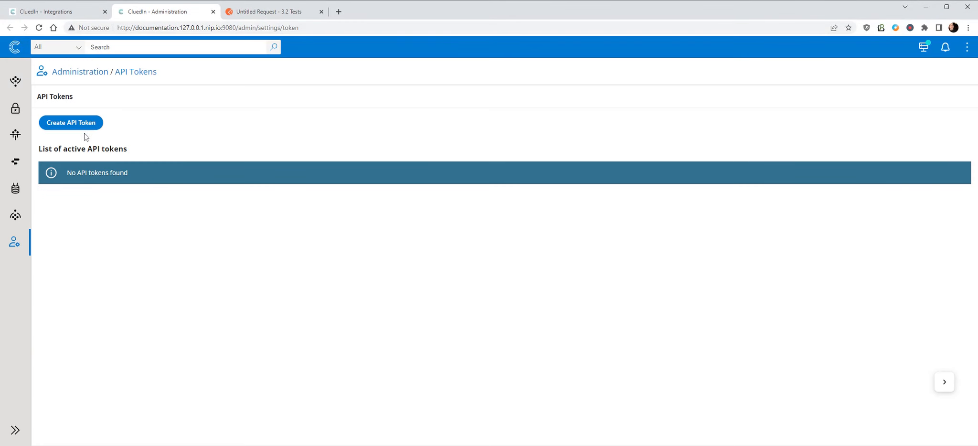
left_click(75, 123)
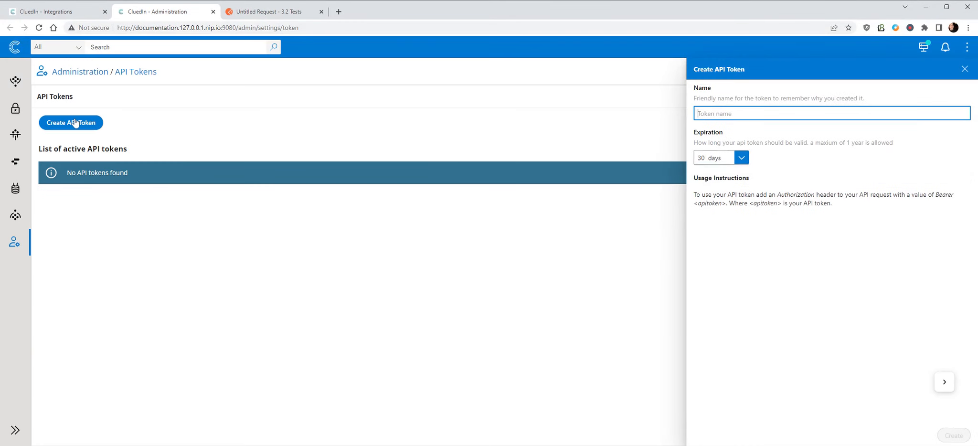
type("Housing")
key("BackSpace")
type("Department")
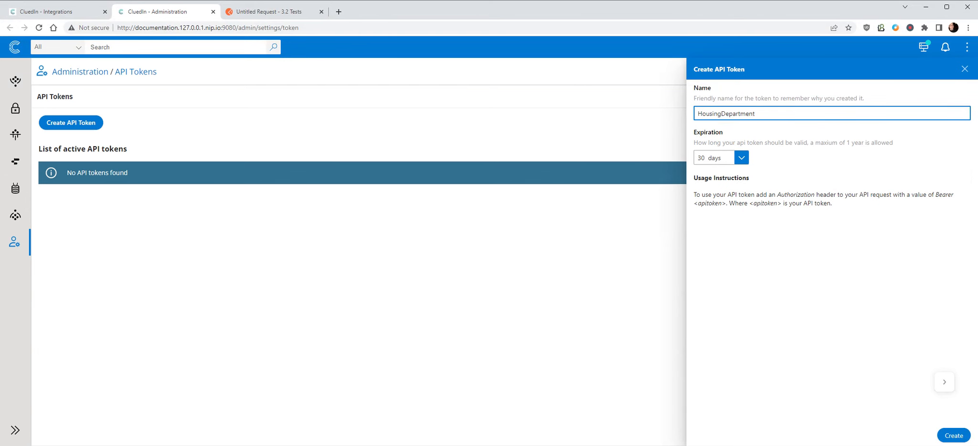
left_click(965, 442)
left_click(516, 282)
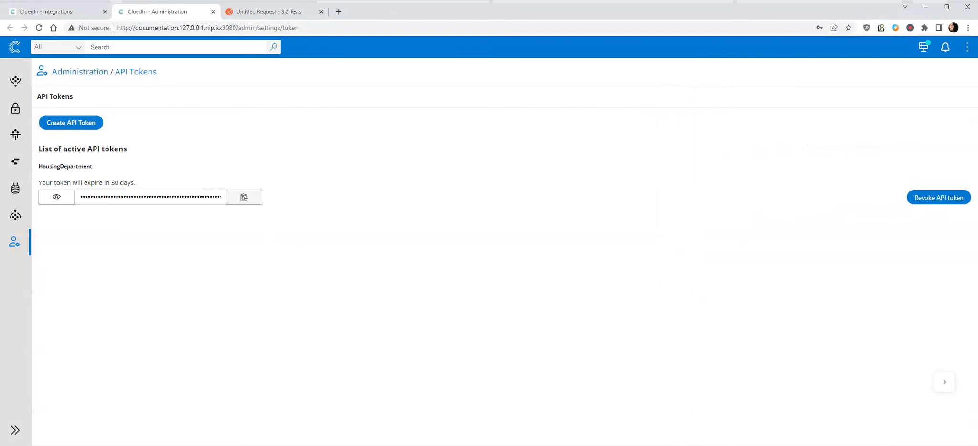
Copy the main POST endpoint URL from the Housing Department ingestion point instructions.
left_click(54, 12)
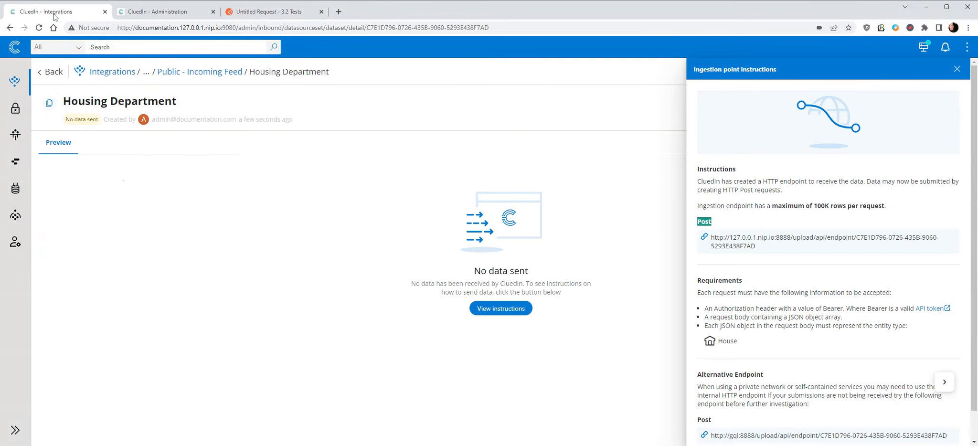
triple_click(711, 239)
key("ctrl+c")
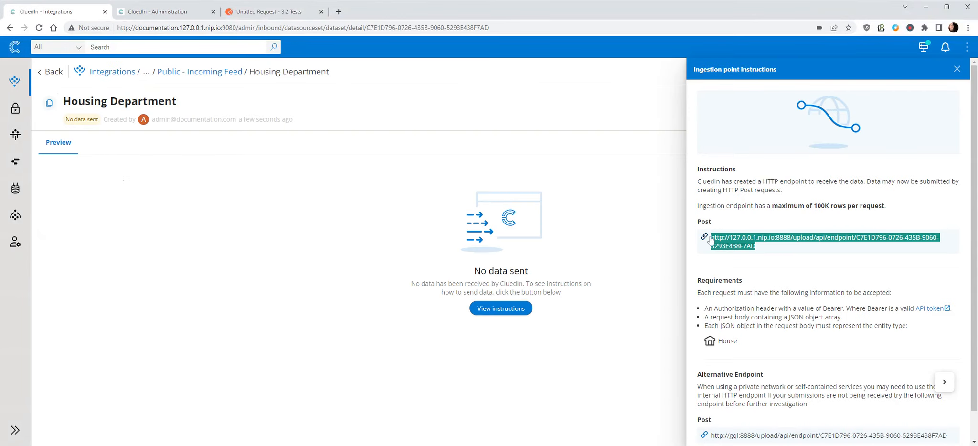
Switch to Postman, set the untitled request's method to POST and paste the copied endpoint URL as its address.
left_click(296, 12)
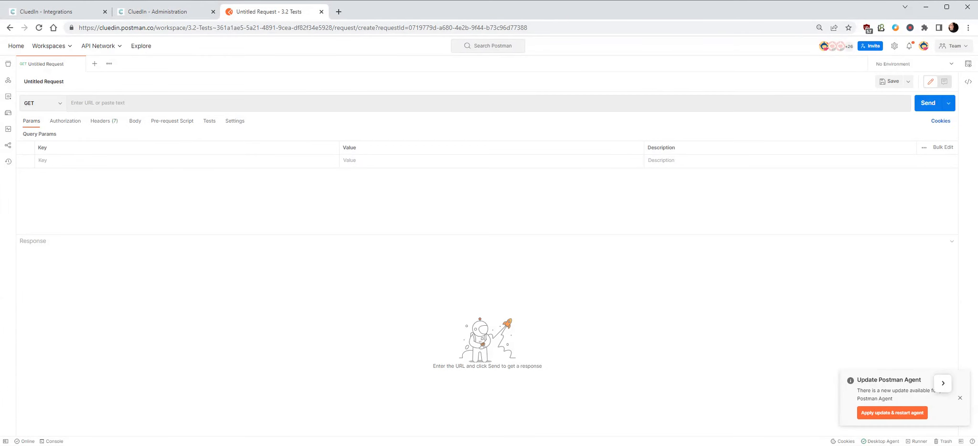
left_click(62, 106)
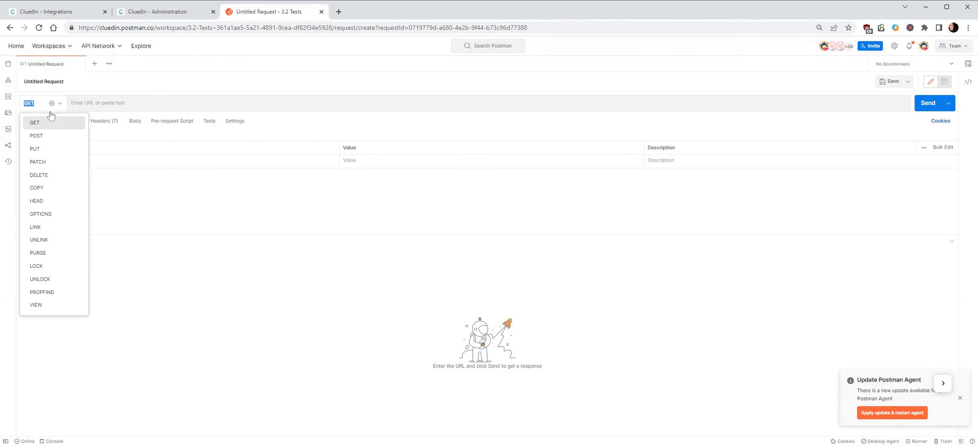
left_click(35, 136)
left_click(99, 102)
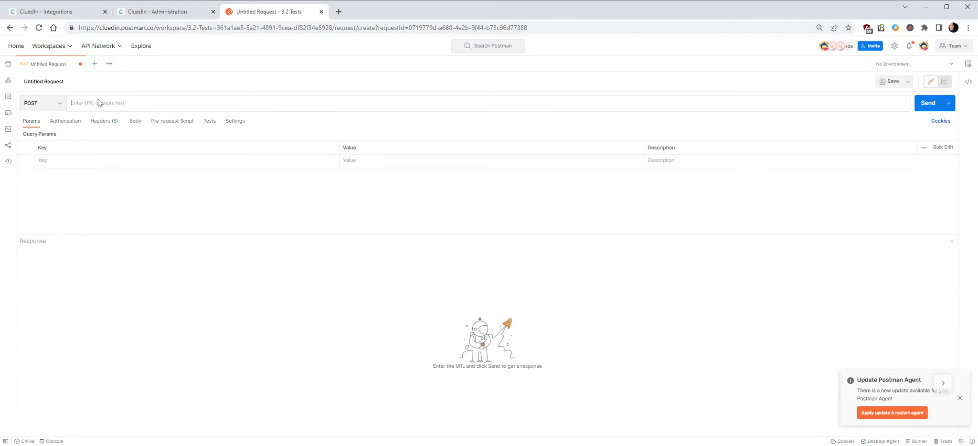
key("ctrl+v")
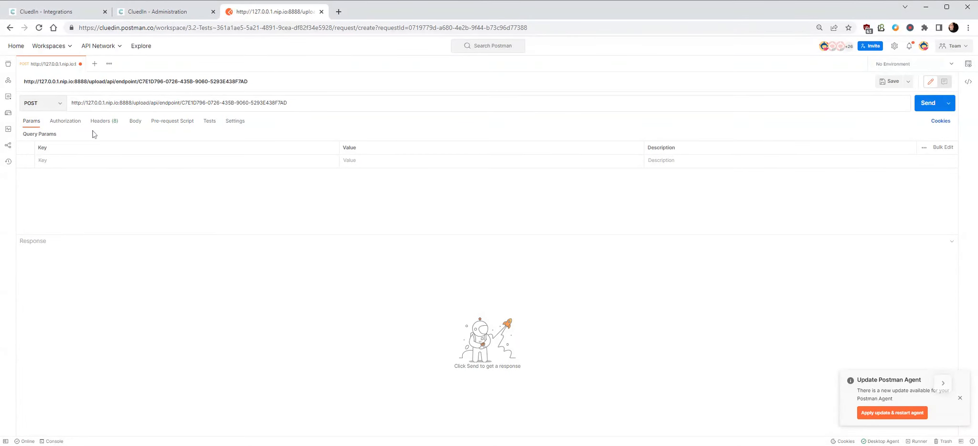
Set the request's authorization type to Bearer Token and fill its token field with the HousingDepartment API token copied from CluedIn.
left_click(60, 122)
left_click(153, 145)
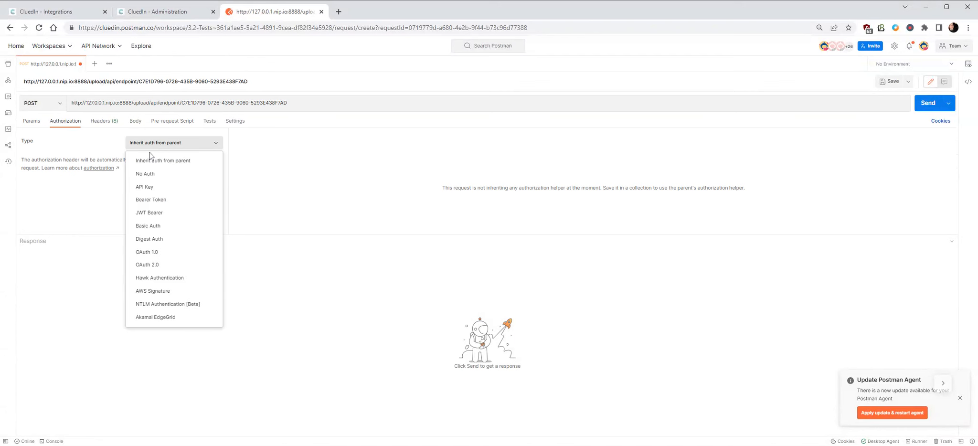
left_click(153, 200)
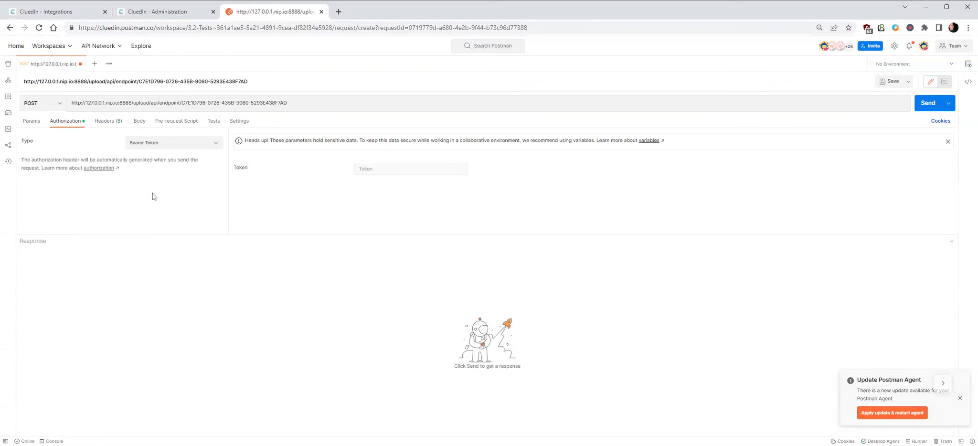
left_click(126, 15)
left_click(243, 198)
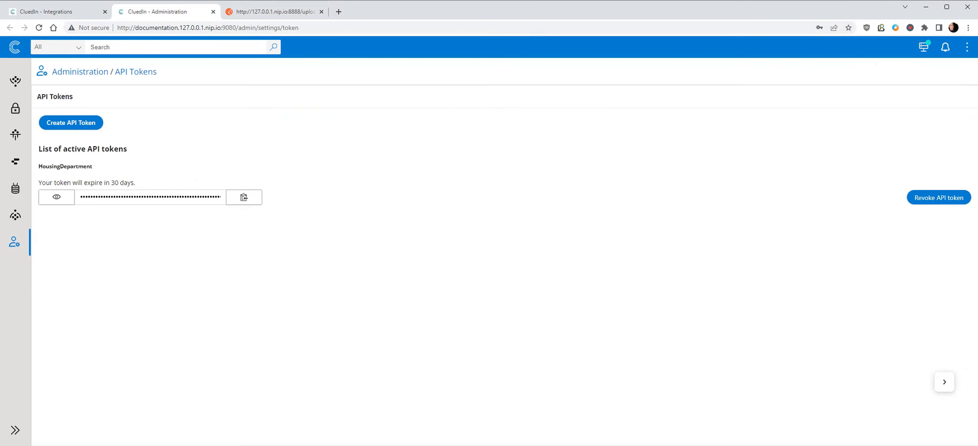
left_click(265, 14)
left_click(381, 168)
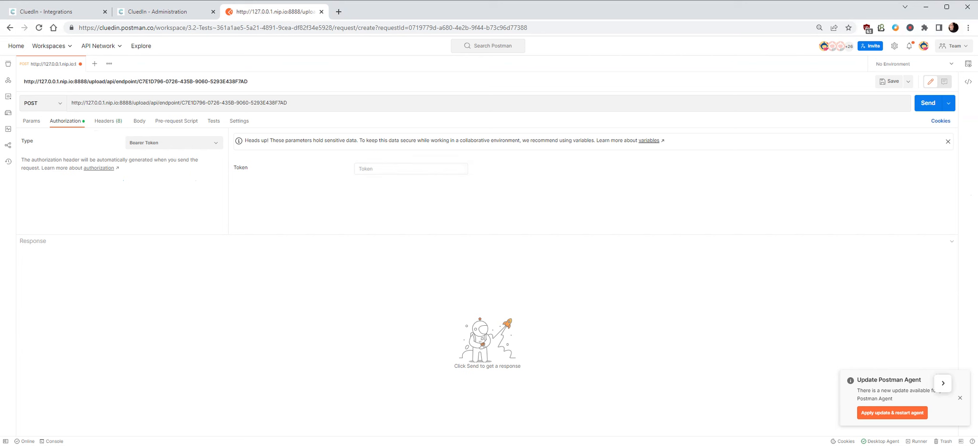
key("ctrl+v")
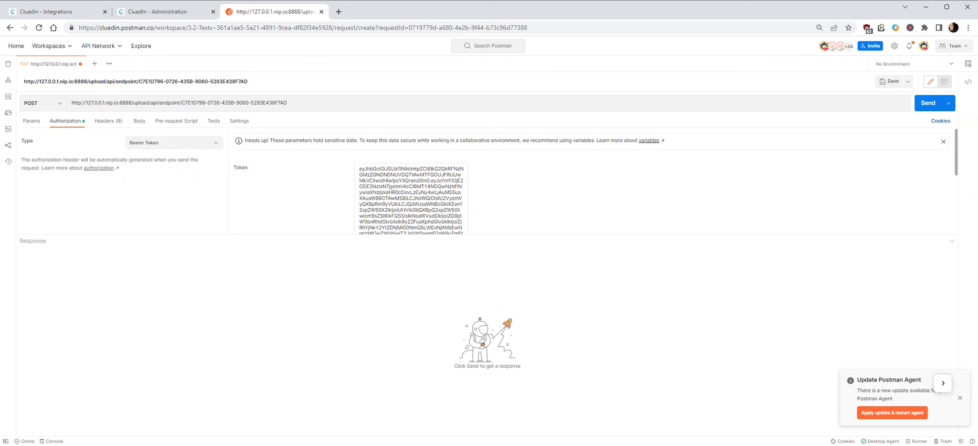
Set the request body format to raw JSON and place the cursor in the empty body.
left_click(139, 122)
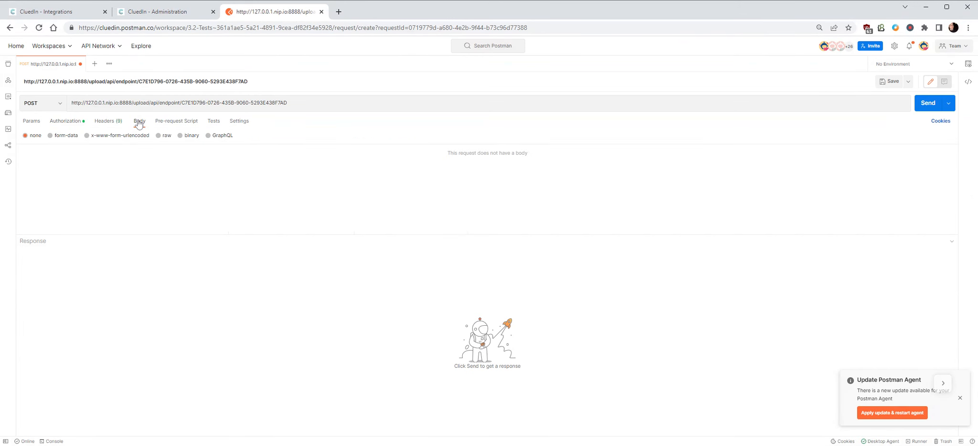
left_click(160, 137)
left_click(245, 136)
left_click(266, 177)
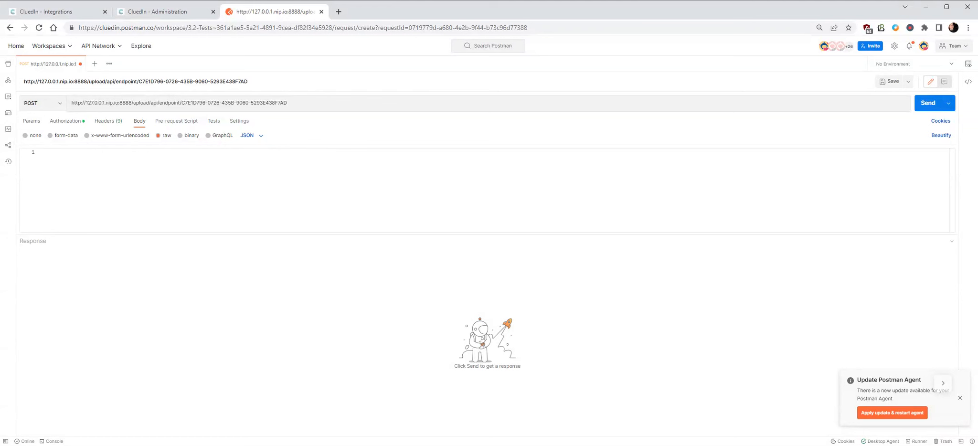
Switch to CluedIn and examine the request body and House entity type requirements in the ingestion point instructions, closing them when done.
left_click(33, 11)
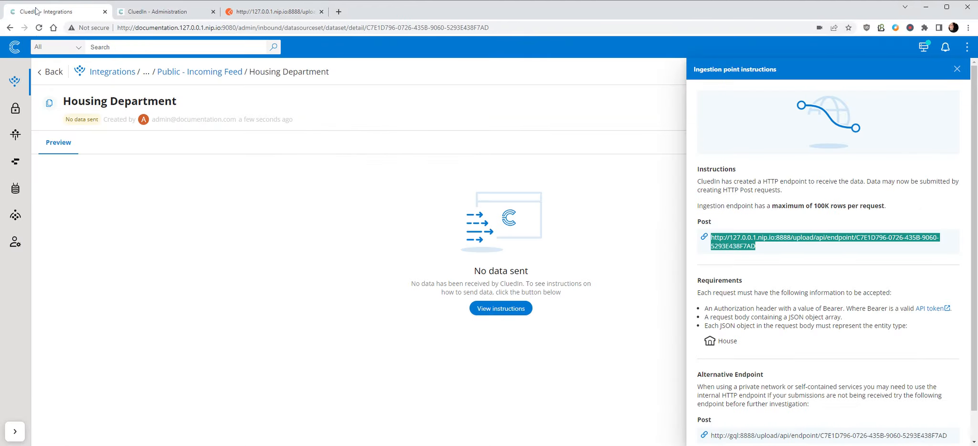
scroll(803, 338, "down", 1)
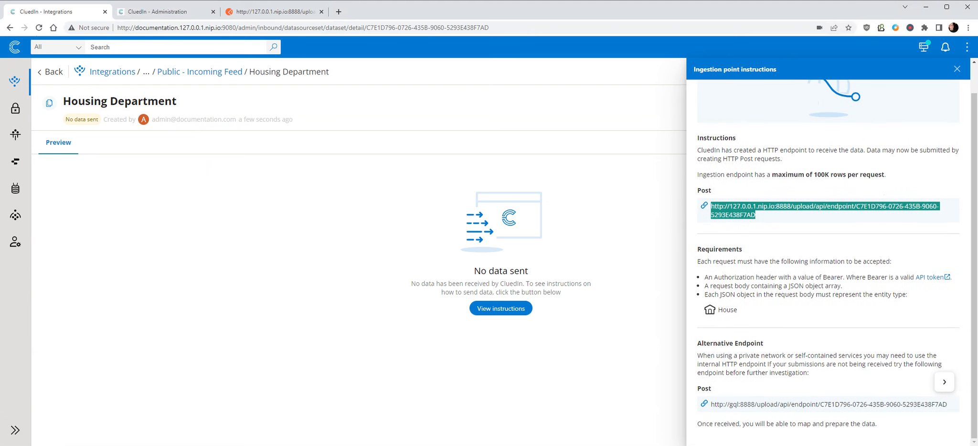
left_click_drag(703, 286, 794, 286)
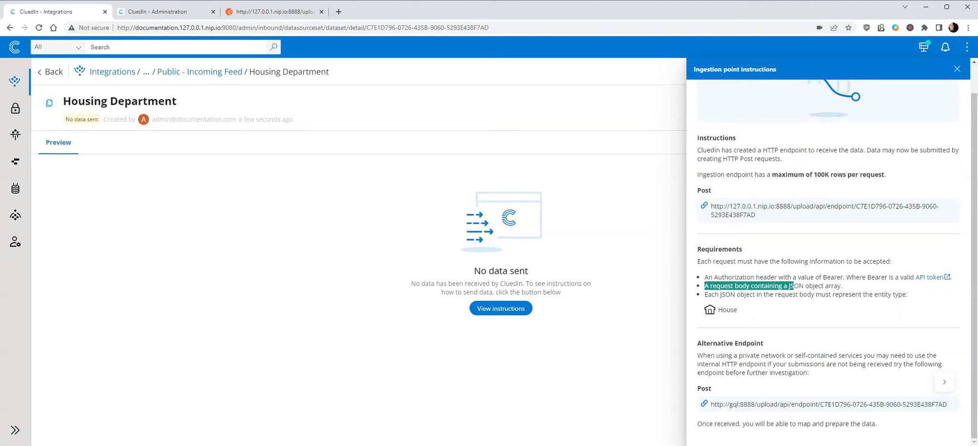
left_click_drag(741, 313, 717, 311)
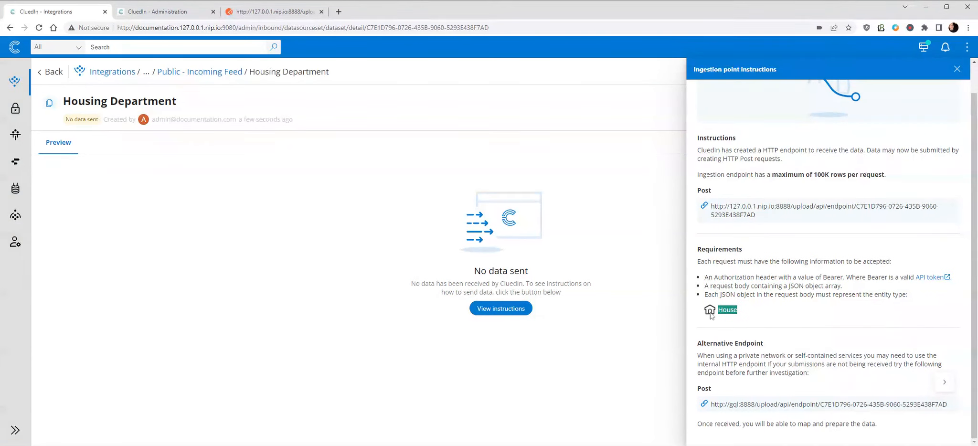
left_click(957, 70)
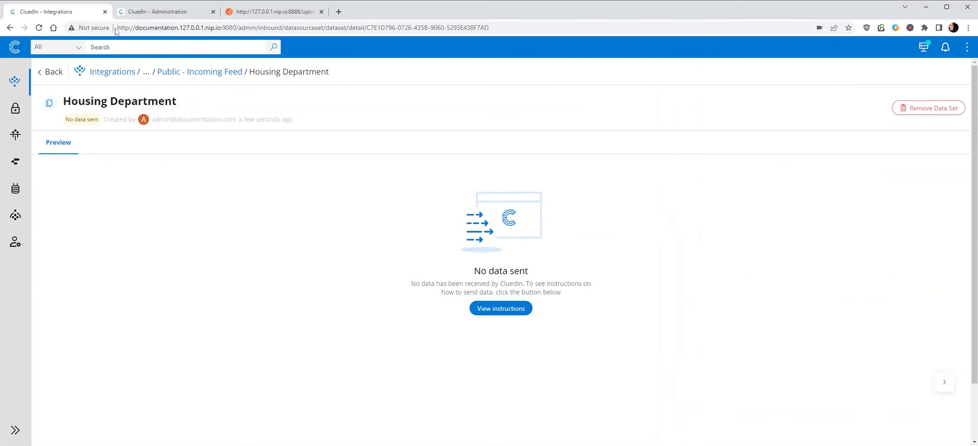
left_click(161, 12)
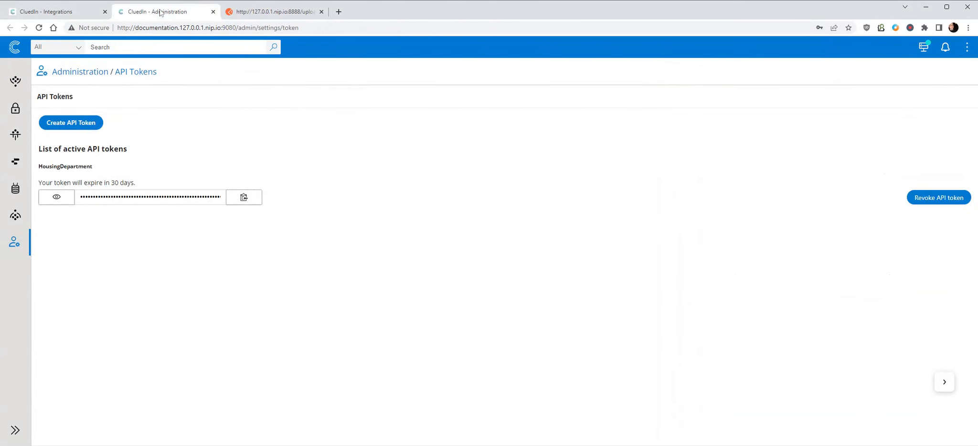
Close the CluedIn API Tokens page and write a JSON array in the Postman request body containing one record with id "123".
left_click(213, 12)
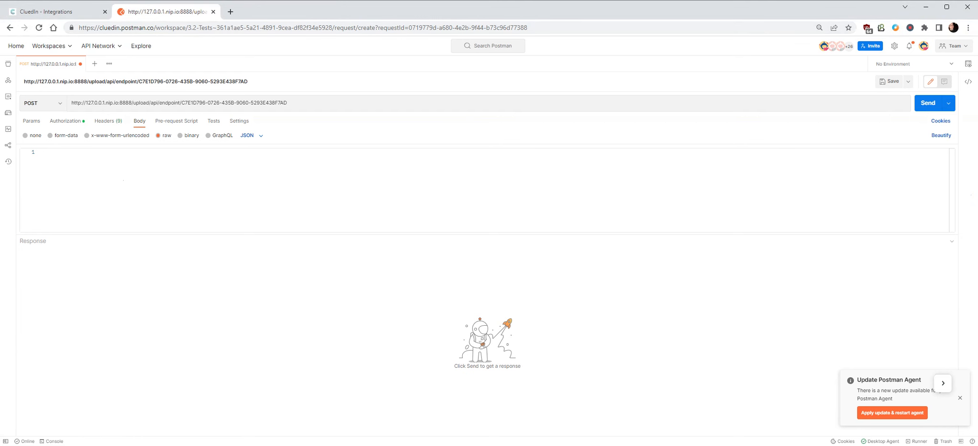
type("[")
key("Return")
type("{")
key("Return")
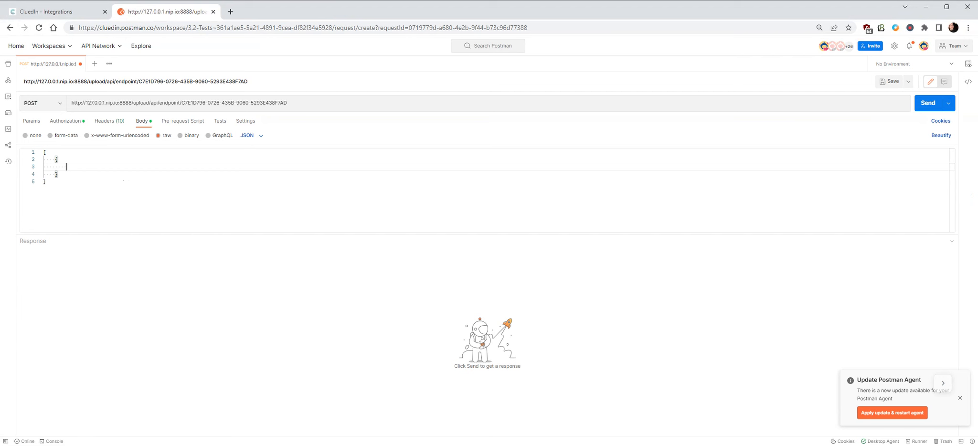
type("\"id\": \"123")
Send the request, check the success value in its response, and look at the Housing Department preview in CluedIn.
left_click(929, 103)
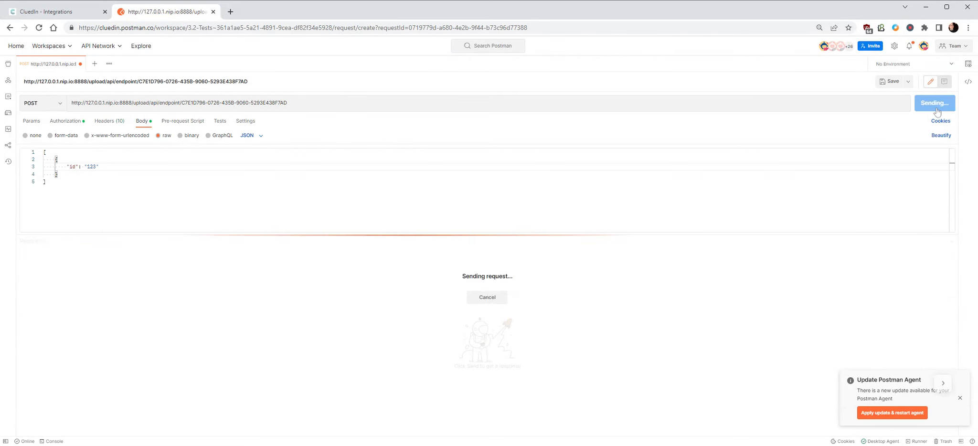
double_click(98, 279)
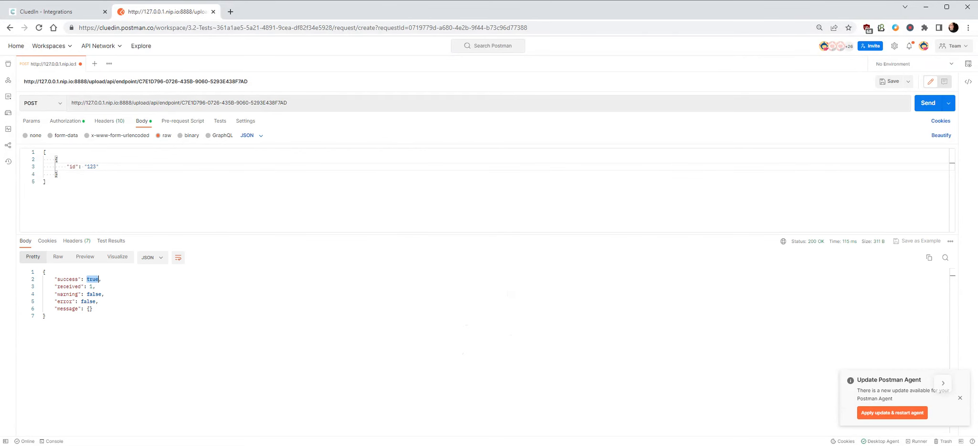
left_click(61, 17)
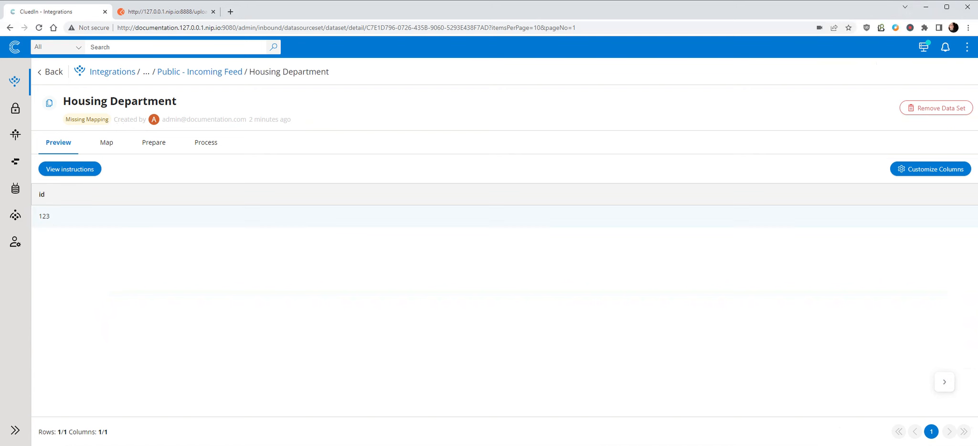
mouse_move(92, 121)
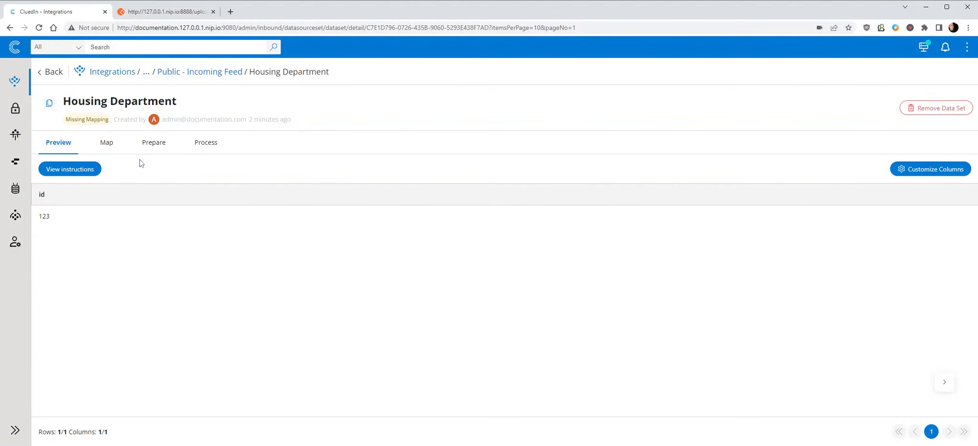
Switch to Postman and change the record's id from a quoted string to the plain number 123.
left_click(156, 13)
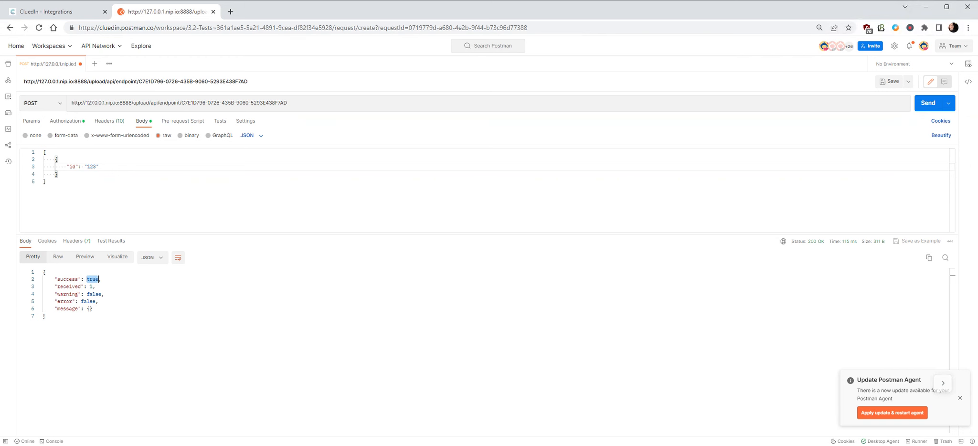
left_click_drag(84, 167, 99, 167)
key("BackSpace")
type("123")
Send the request with the numeric id and refresh the Housing Department preview in CluedIn.
left_click(929, 106)
left_click(75, 12)
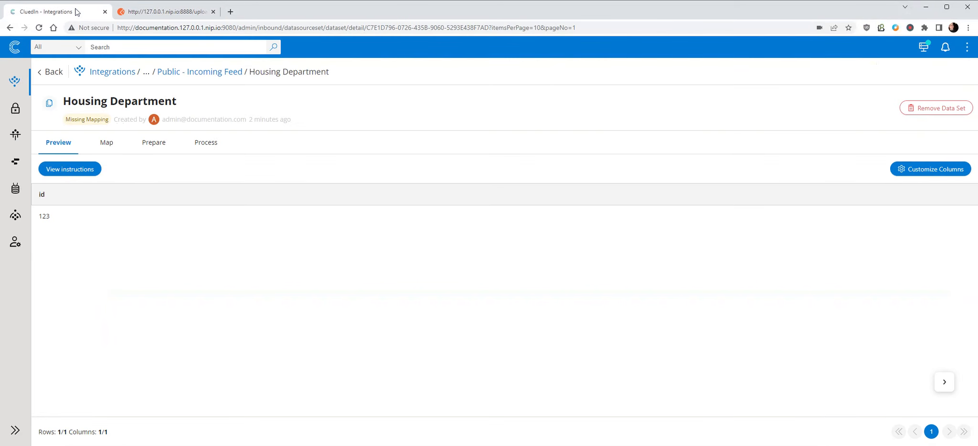
left_click(39, 27)
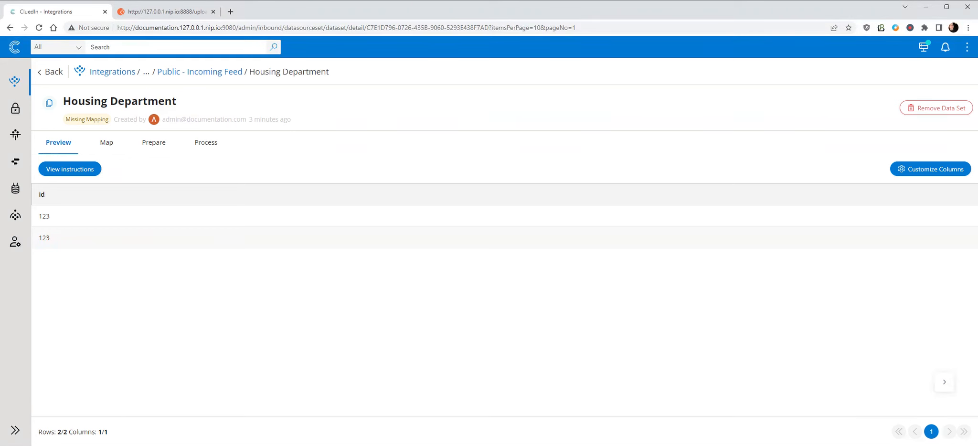
Switch to Postman and add a name property with the value "Department of Internal Affairs" to the record, below its id.
left_click(165, 12)
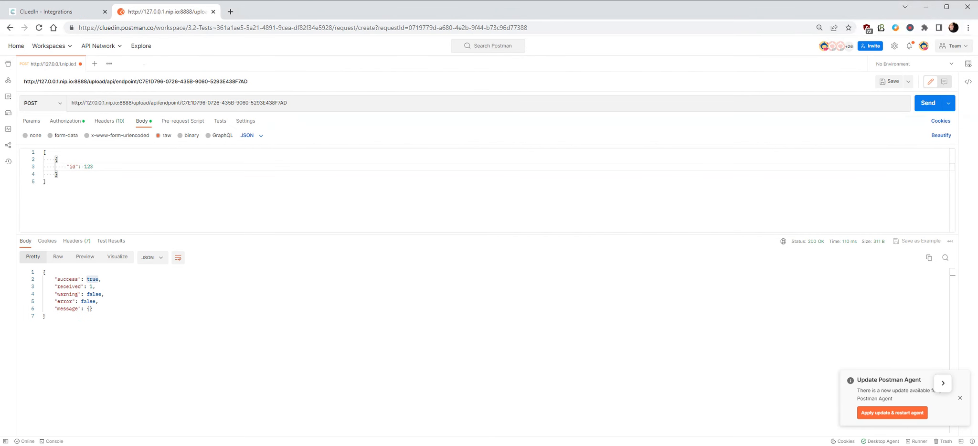
key("Return")
type("\"nam")
type("e\": \"")
type("Dep")
type("artment of")
type(" Internal Affa")
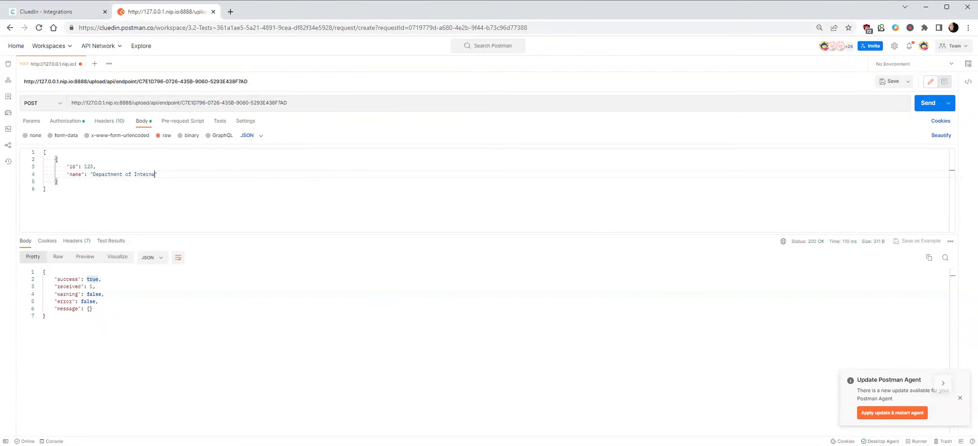
type("irs")
Send the record that includes the name and reload the Housing Department data preview in CluedIn.
left_click(928, 110)
left_click(40, 13)
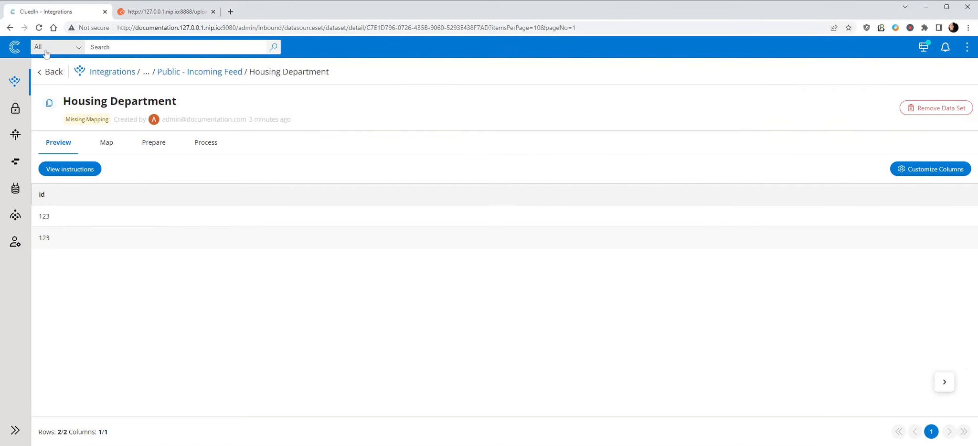
left_click(39, 28)
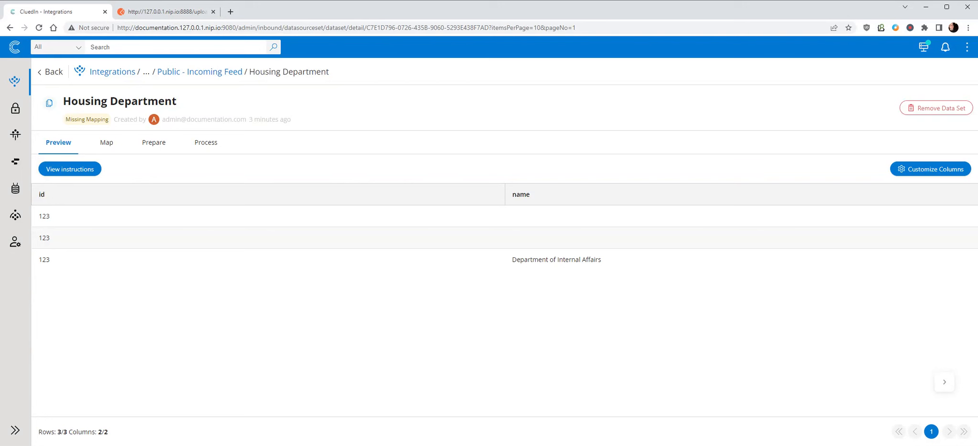
Switch to Postman and duplicate the record object in the JSON array, separating the two records with a comma.
left_click(173, 14)
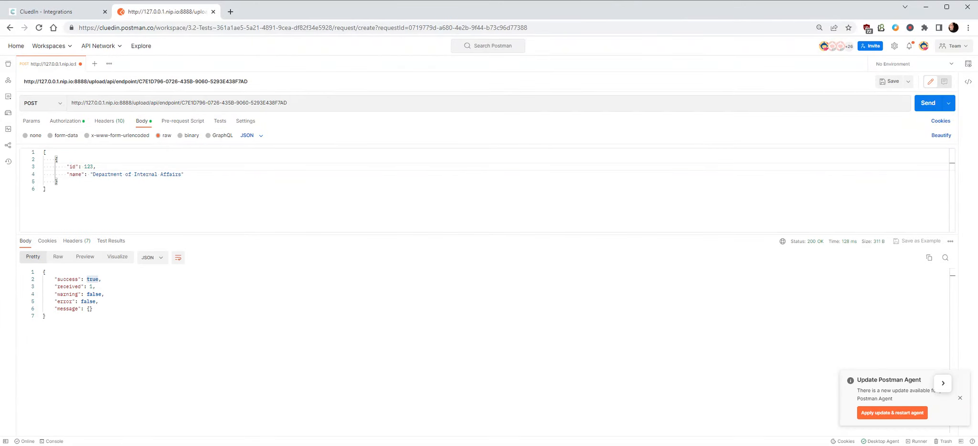
mouse_move(46, 189)
left_mouse_down()
mouse_move(55, 167)
mouse_move(57, 182)
left_mouse_up()
left_click(55, 160)
left_click(58, 182)
type(",")
key("ctrl+v")
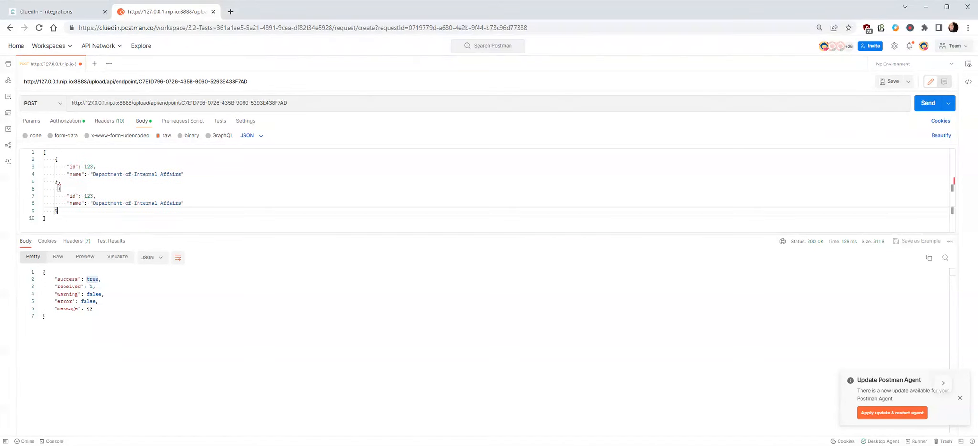
Set the second record's id to 456 and its name to "Swimming Pool".
double_click(89, 196)
type("456")
double_click(95, 203)
left_click_drag(93, 203, 182, 203)
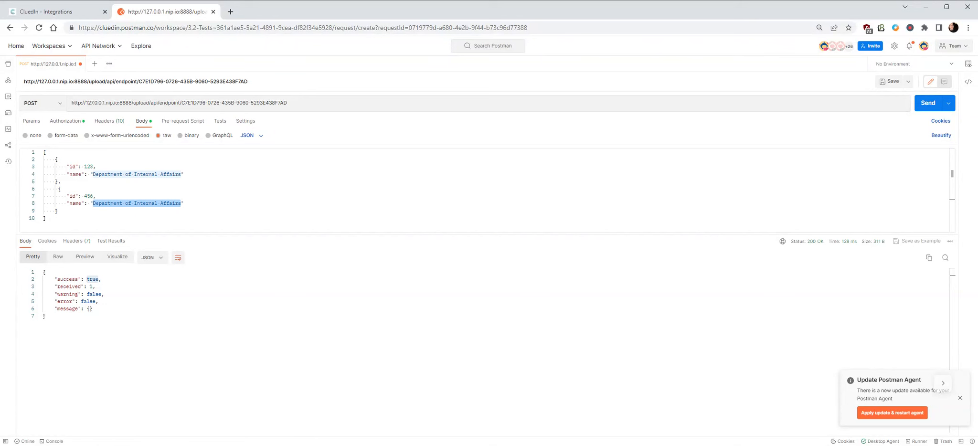
type("Swimming Pool")
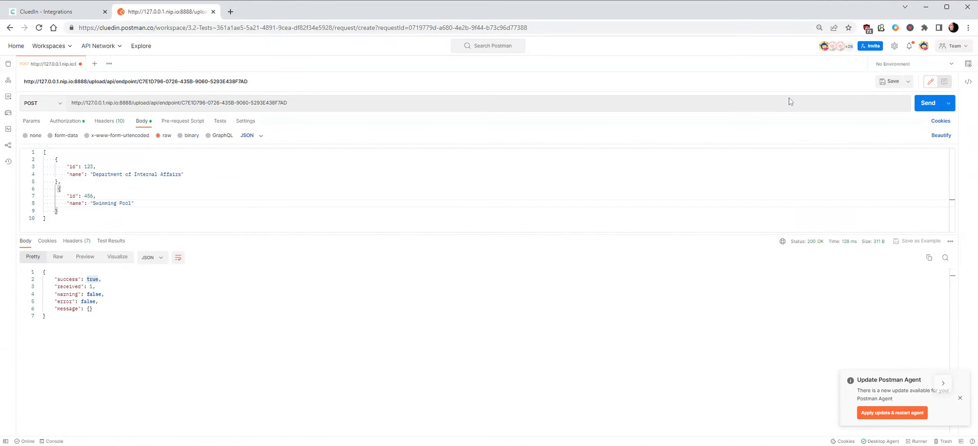
Send the two-record request and compare the duplicate Department of Internal Affairs rows in the refreshed CluedIn preview.
left_click(938, 102)
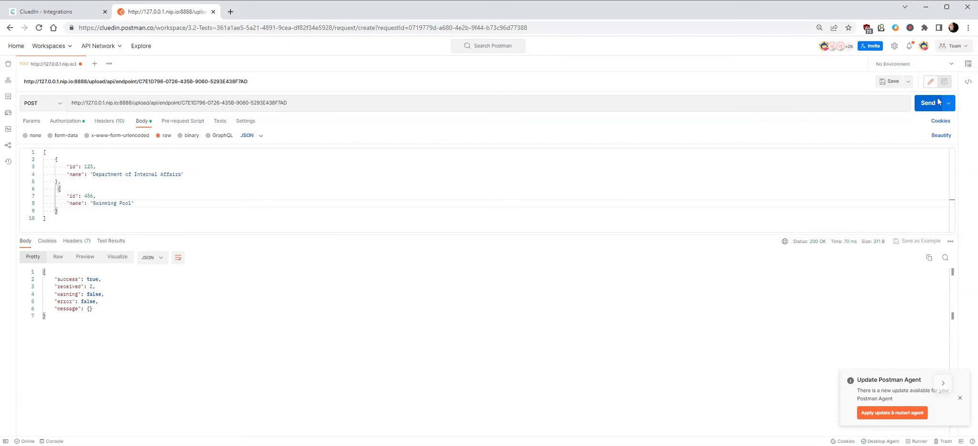
double_click(92, 286)
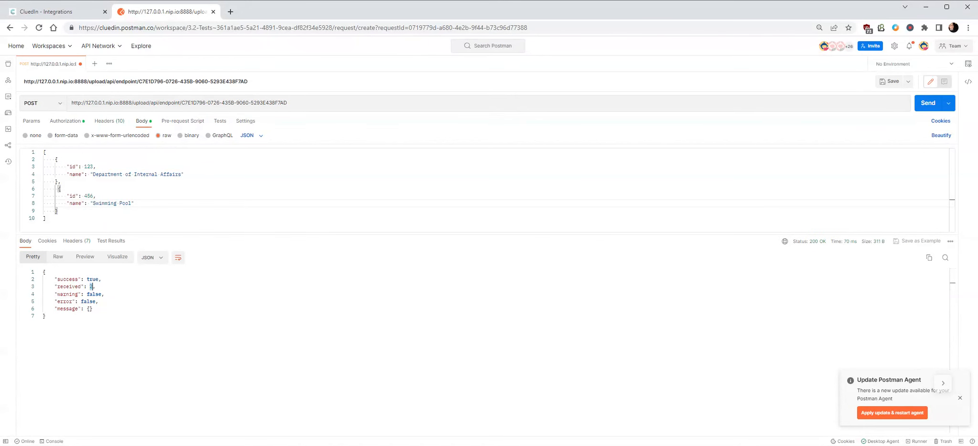
left_click(69, 18)
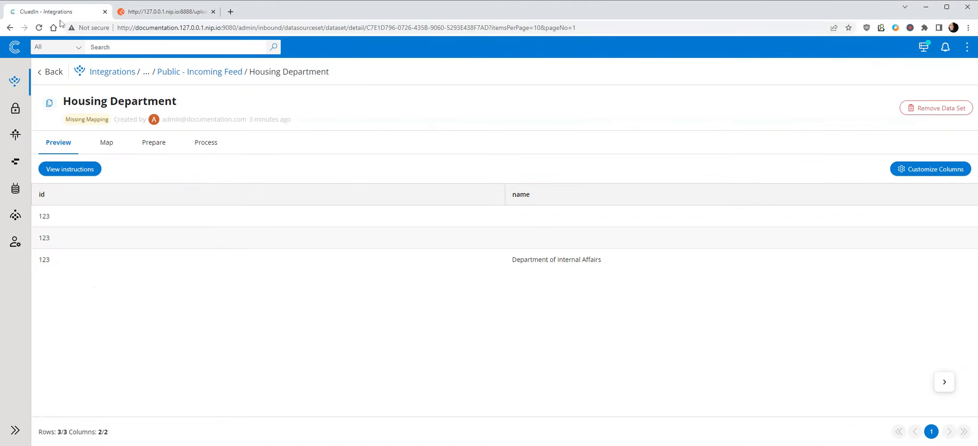
left_click(39, 28)
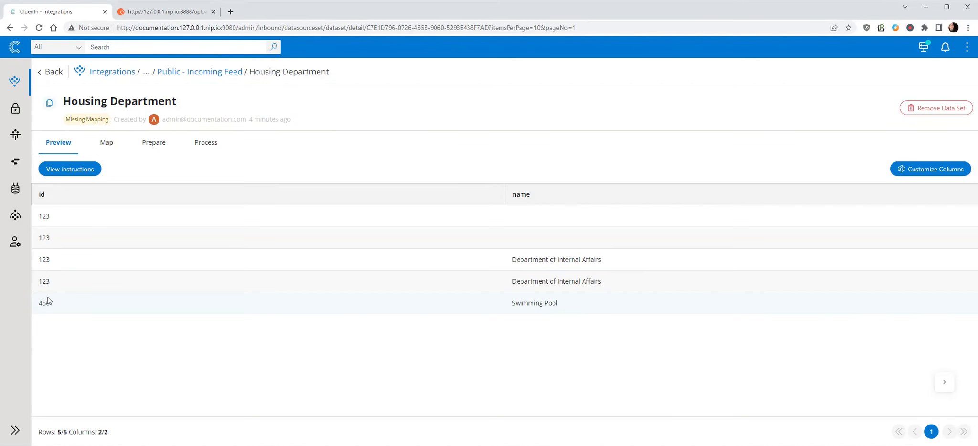
left_click_drag(38, 259, 626, 258)
left_click_drag(33, 282, 651, 277)
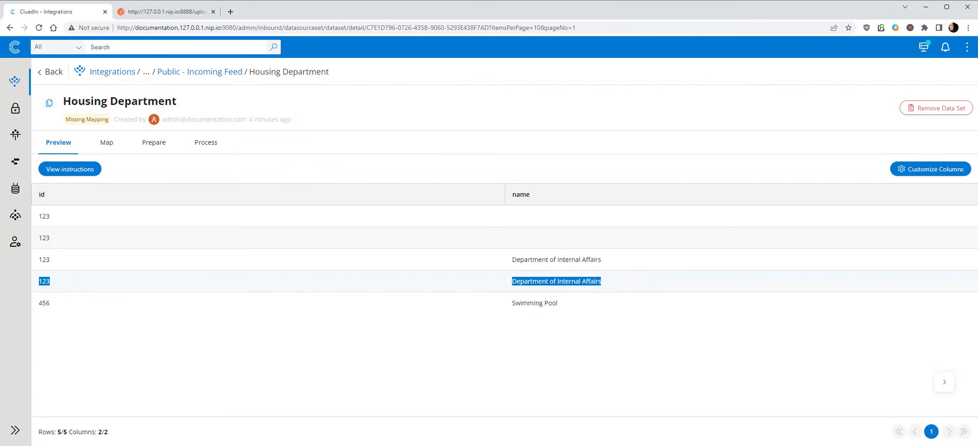
Switch to Postman and remove the name property and the preceding comma from the record with id 456.
left_click(166, 10)
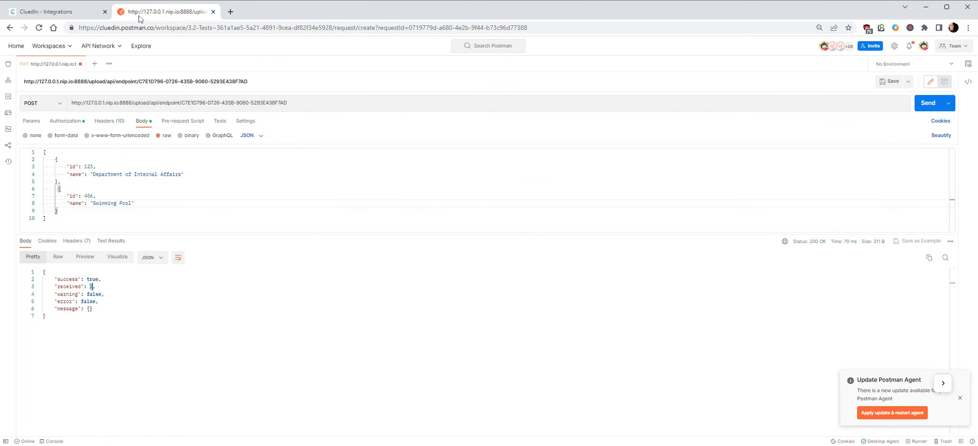
left_click_drag(134, 203, 97, 196)
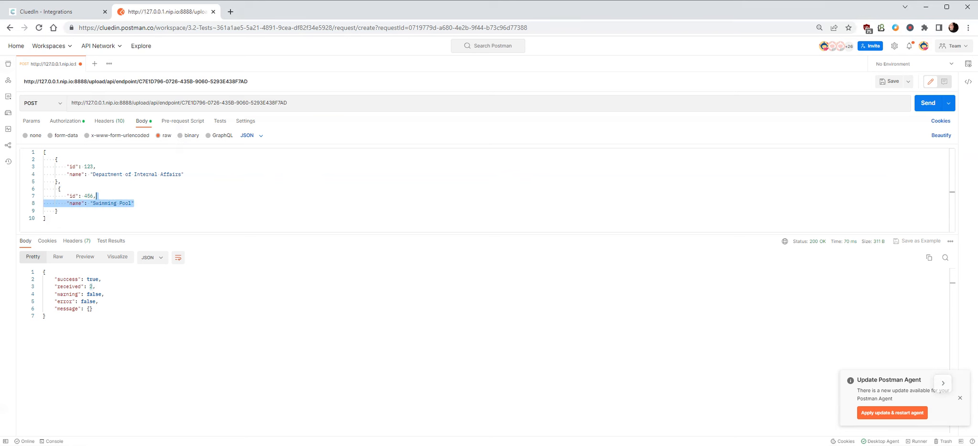
key("BackSpace")
key("BackSpace")
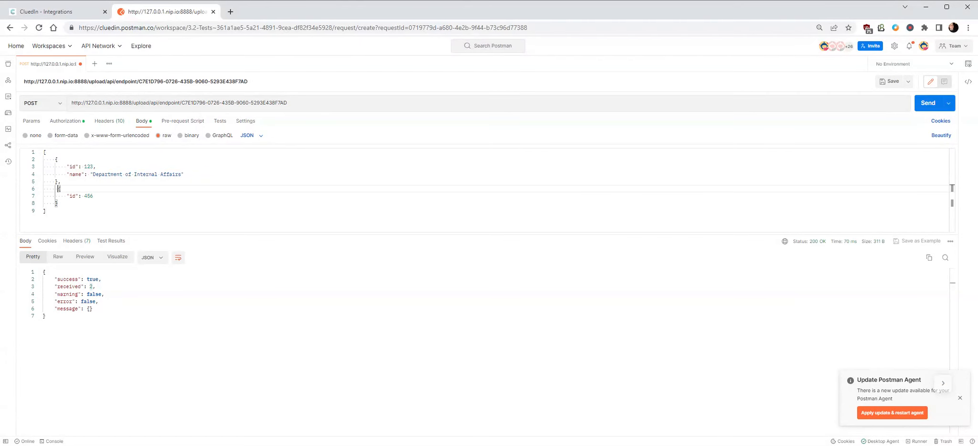
Send the request with the nameless second record, check the response's success value, and refresh the CluedIn preview.
left_click(928, 103)
double_click(98, 279)
left_click(82, 12)
left_click(39, 28)
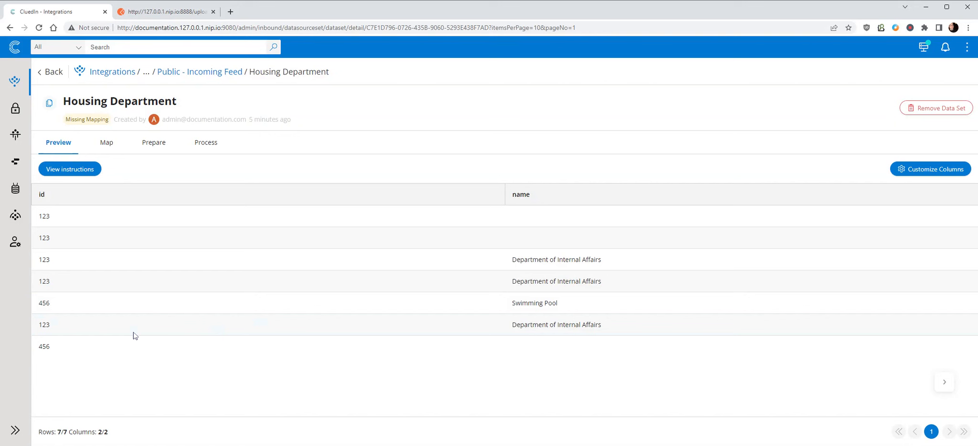
Create an auto mapping for the Housing Department data set with entity type House and a new vocabulary named House.
left_click(110, 144)
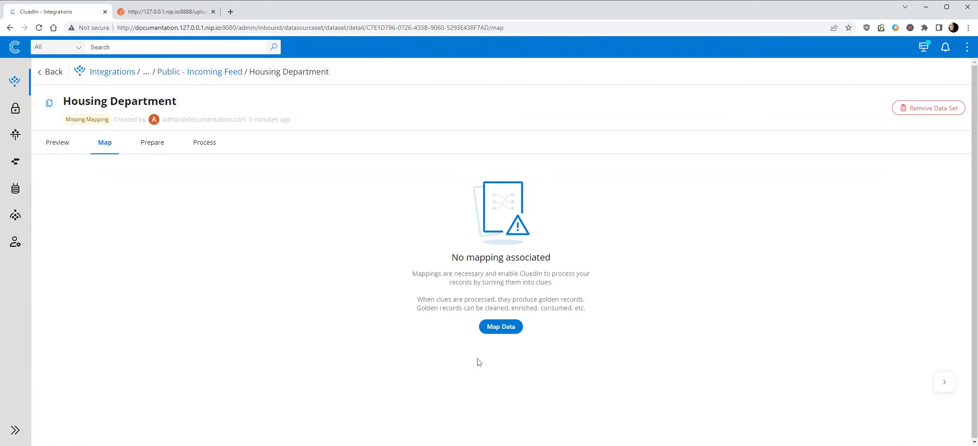
left_click(508, 328)
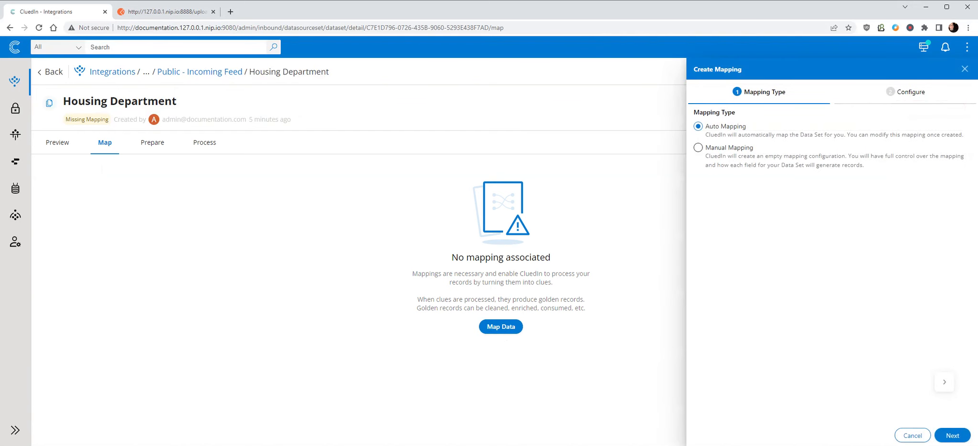
left_click(953, 436)
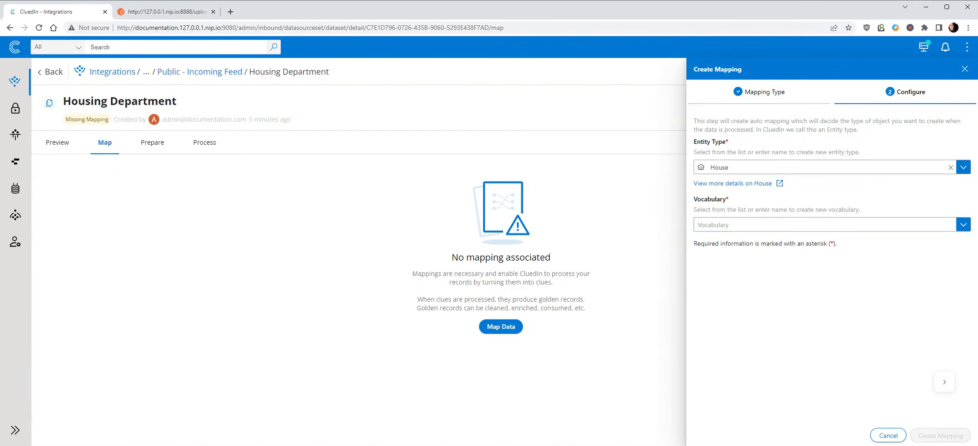
left_click(746, 225)
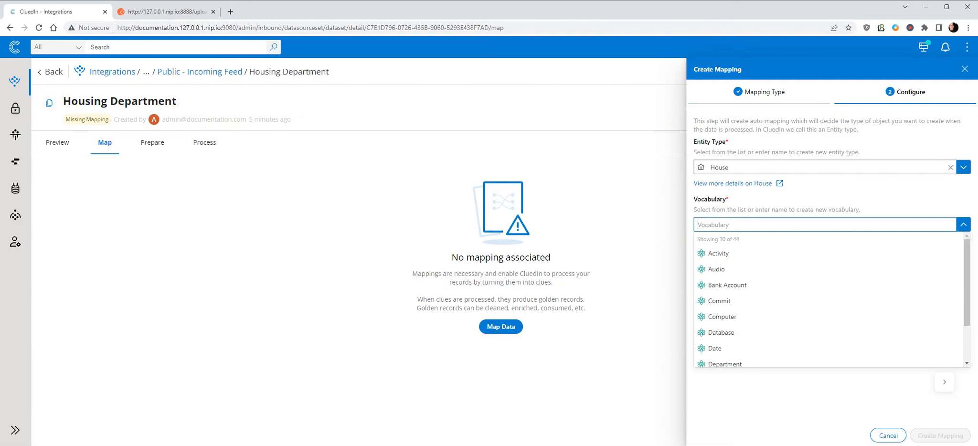
type("Hou")
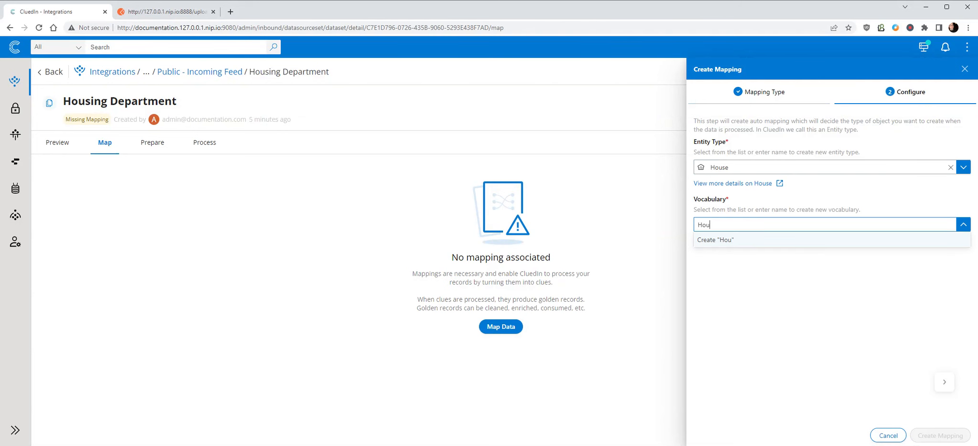
type("se")
left_click(740, 240)
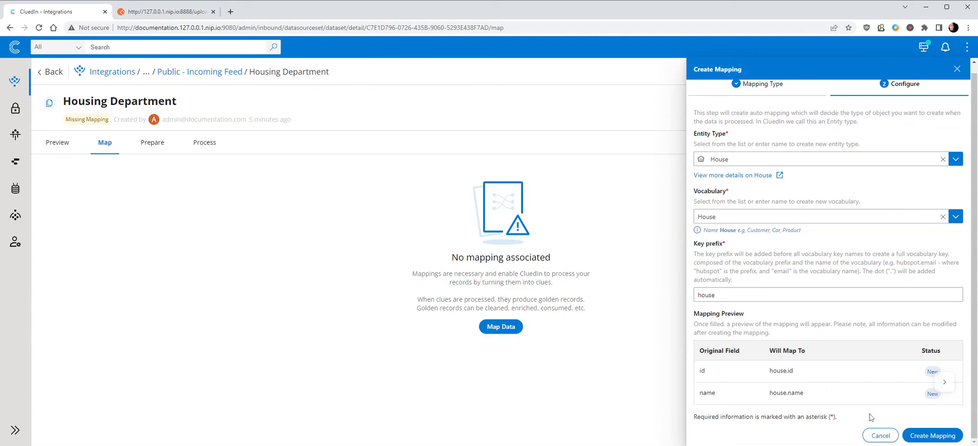
left_click(914, 435)
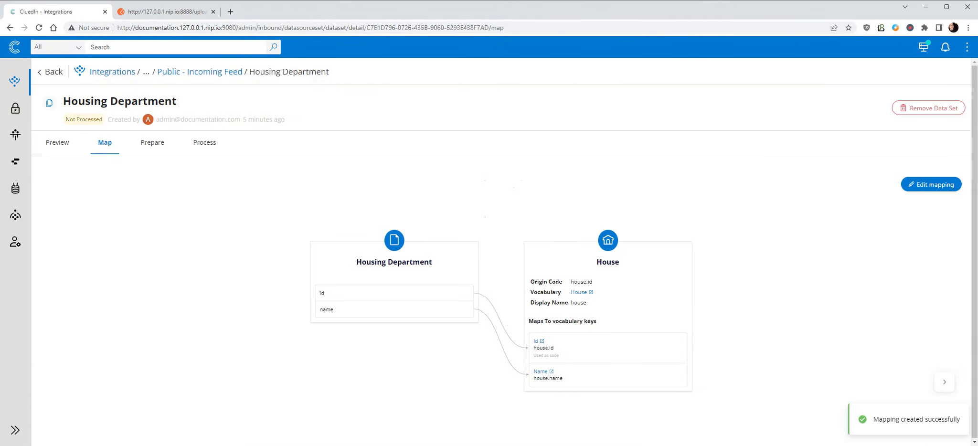
Open the mapping for editing, go to the entity mapping stage and examine the Entity Origin settings.
left_click(937, 185)
left_click(951, 167)
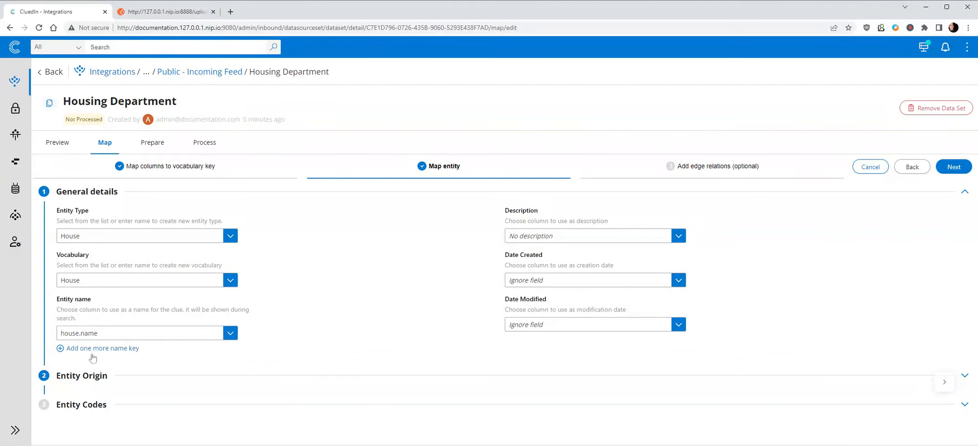
left_click(81, 377)
scroll(110, 376, "down", 2)
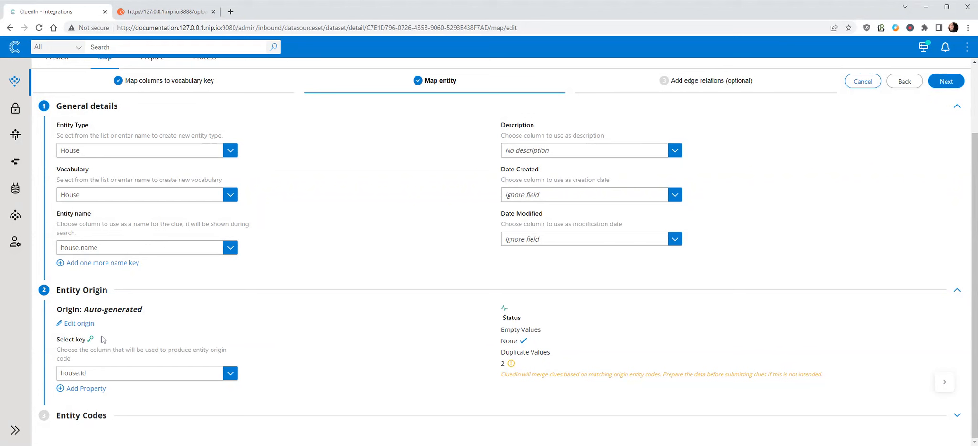
Review the Entity Origin duplicate status and the Entity Codes section, then complete the mapping wizard for the Housing Department data set.
left_click_drag(840, 375, 498, 378)
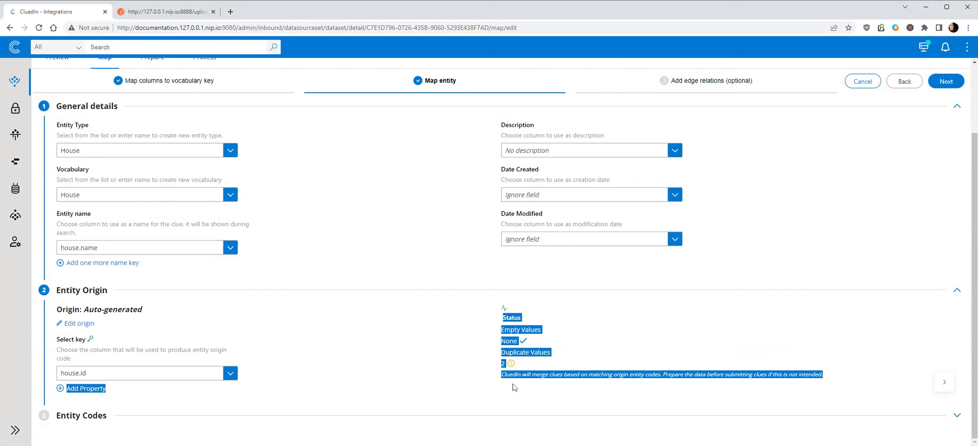
left_click(692, 391)
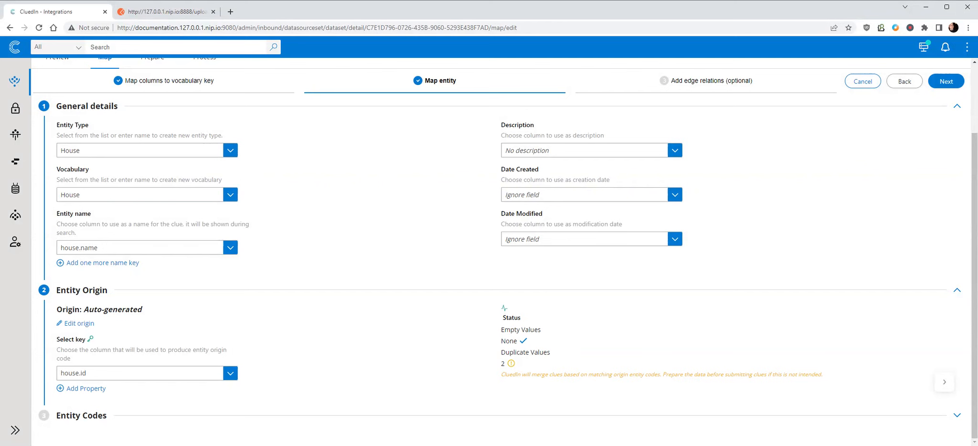
left_click(101, 423)
scroll(267, 354, "down", 2)
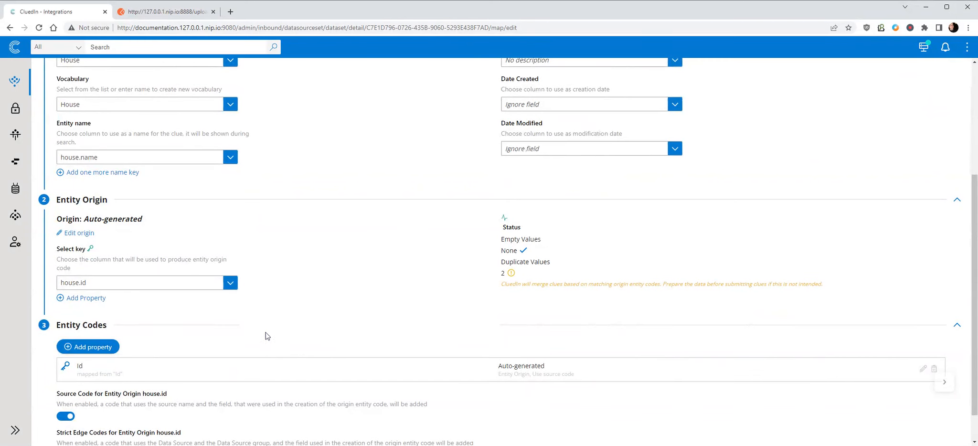
scroll(266, 335, "up", 4)
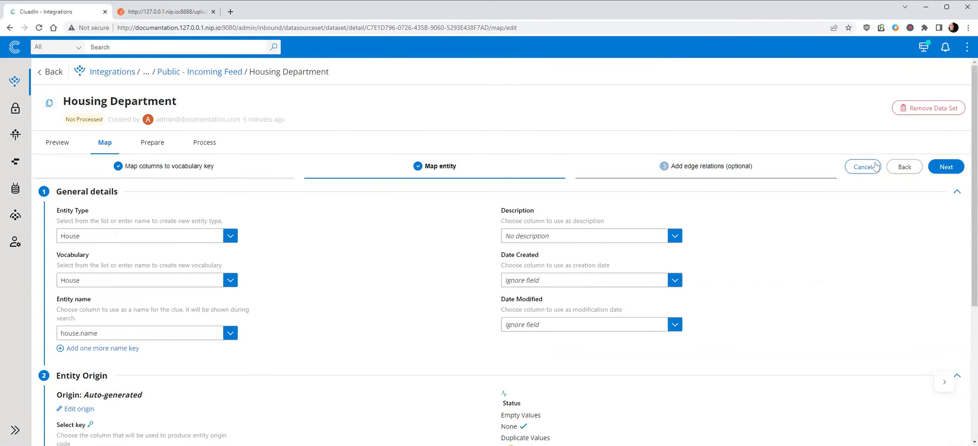
left_click(955, 168)
left_click(957, 170)
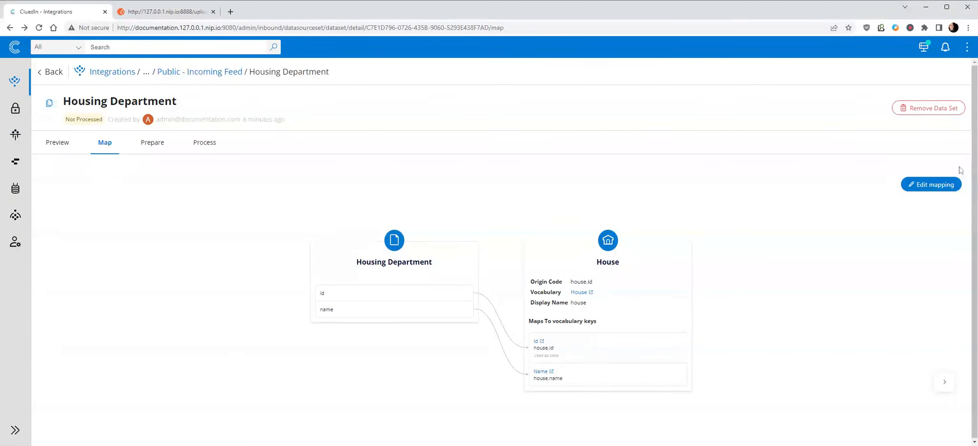
Enable auto submission for the Housing Department data set, process its records, and check the processing stats.
left_click(204, 143)
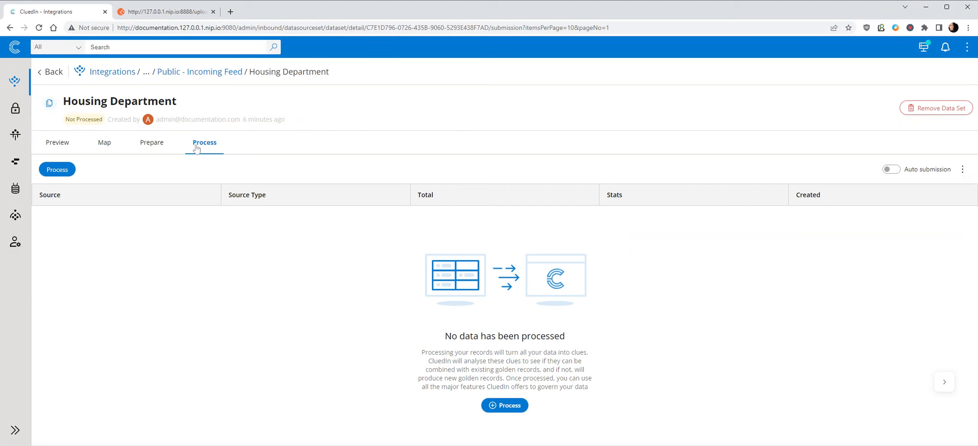
left_click(891, 170)
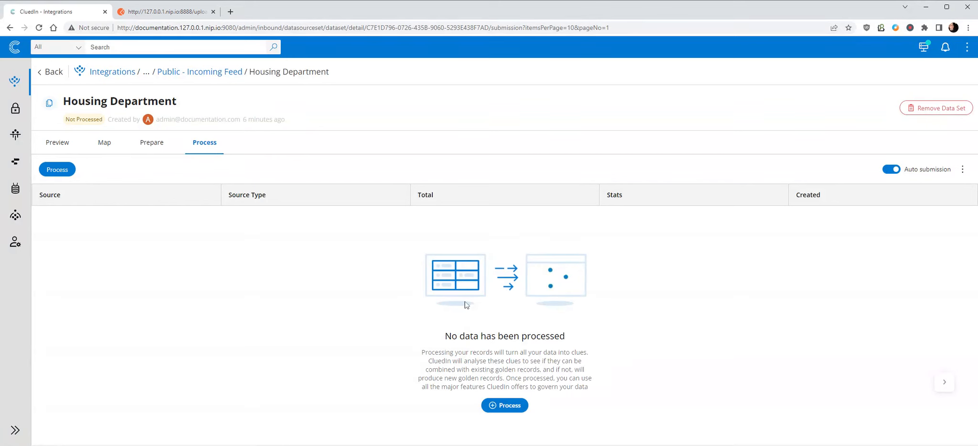
left_click(66, 173)
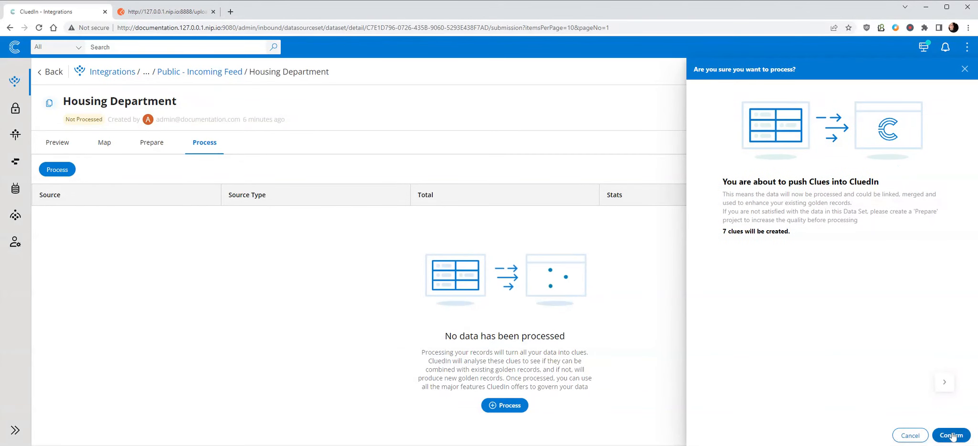
left_click_drag(721, 231, 808, 234)
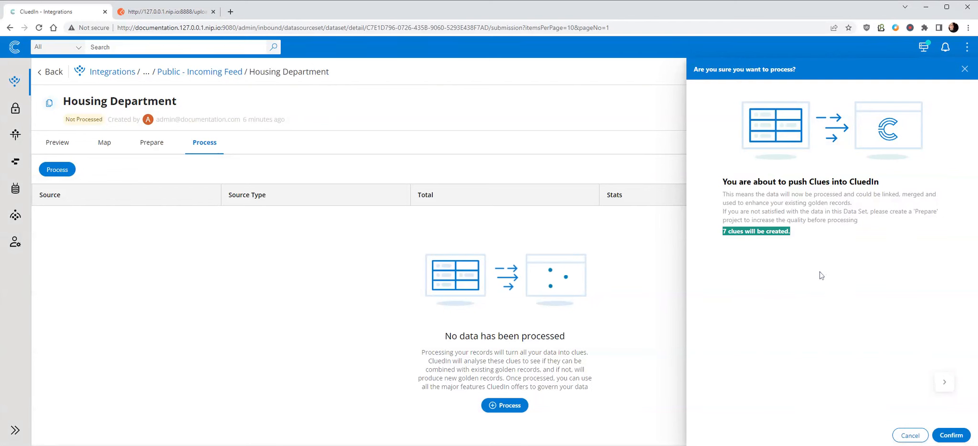
left_click(953, 435)
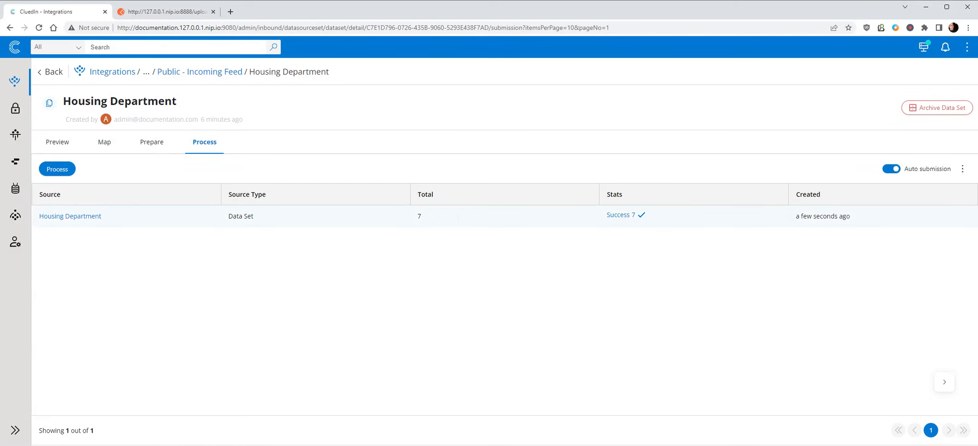
left_click_drag(597, 219, 680, 212)
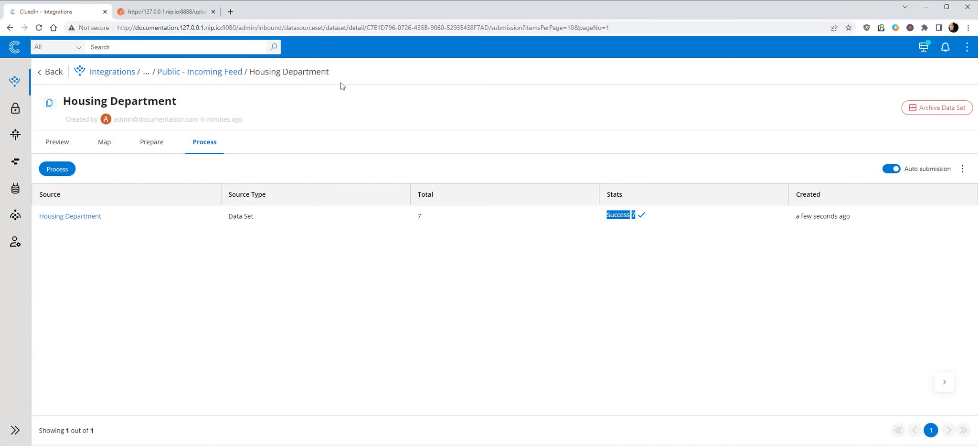
Search all records, open Department of Internal Affairs, and examine its history and topology.
left_click(273, 47)
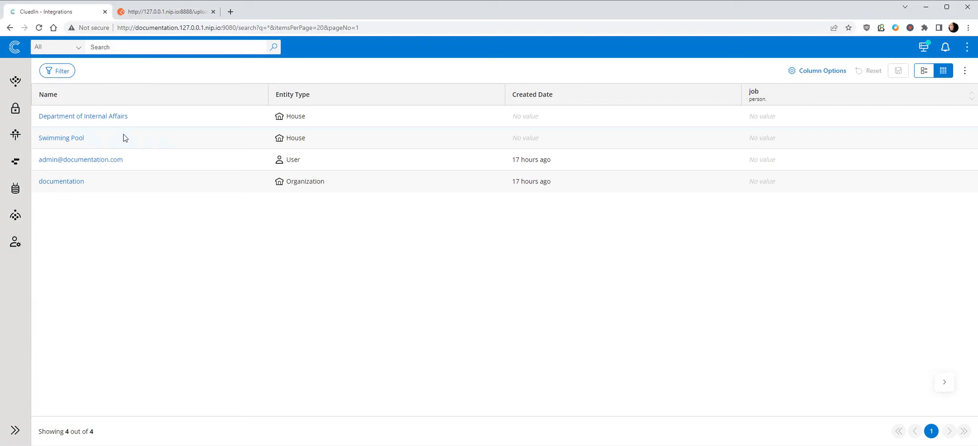
left_click(100, 117)
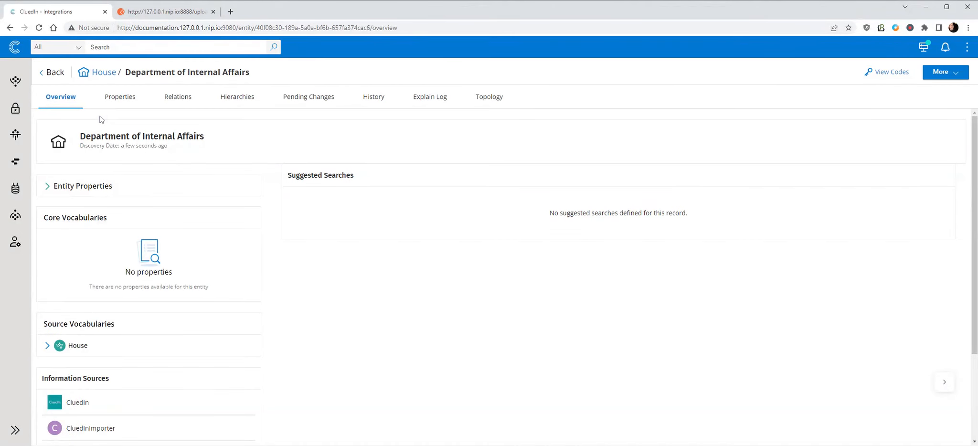
left_click(382, 102)
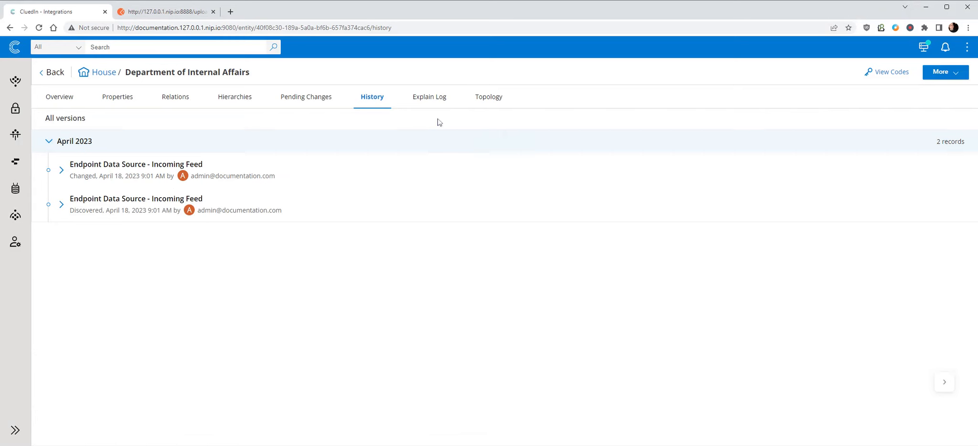
left_click(476, 98)
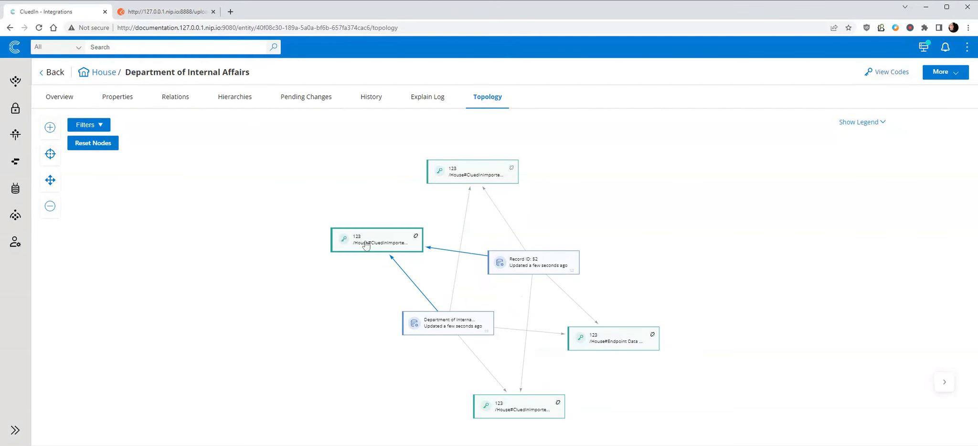
Return to the search results, open the Swimming Pool record, and examine its history and topology.
left_click(274, 47)
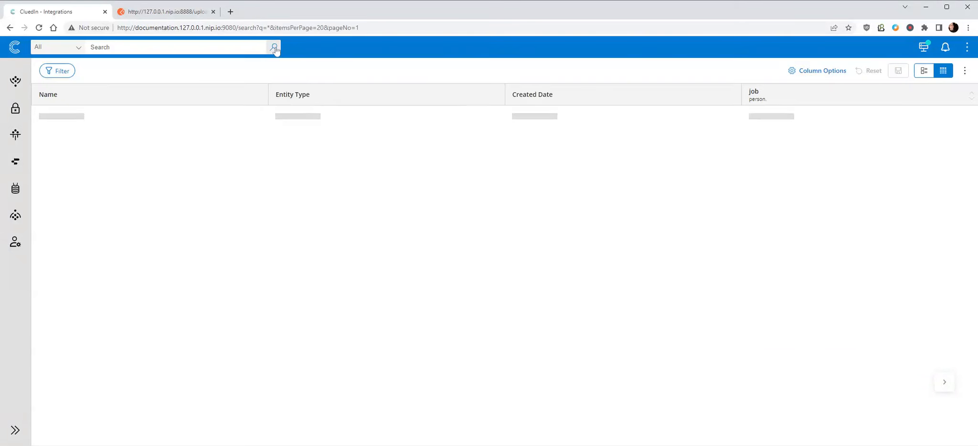
left_click(67, 139)
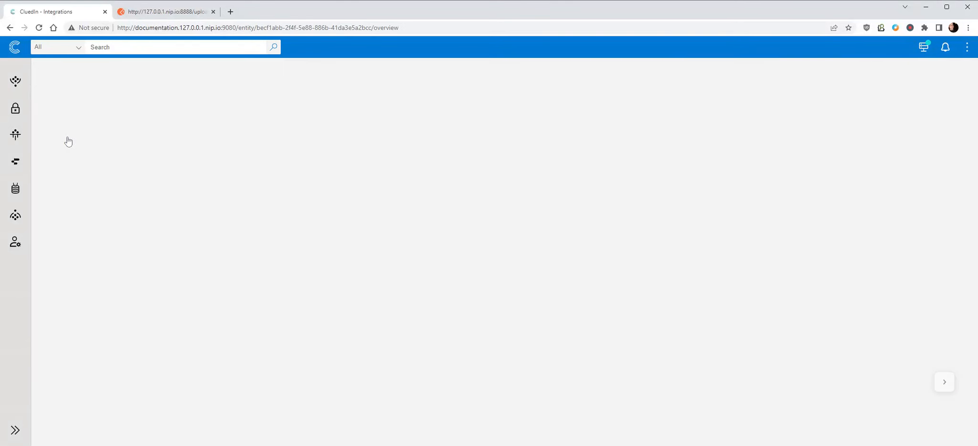
left_click(390, 103)
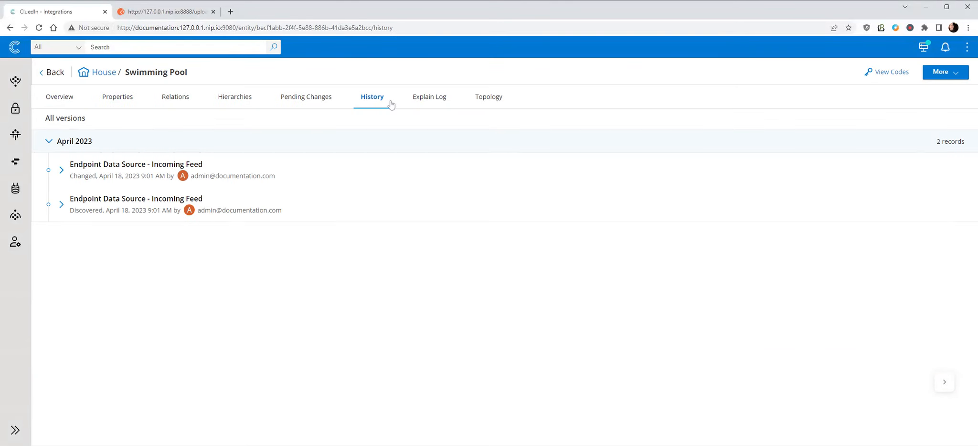
left_click(495, 101)
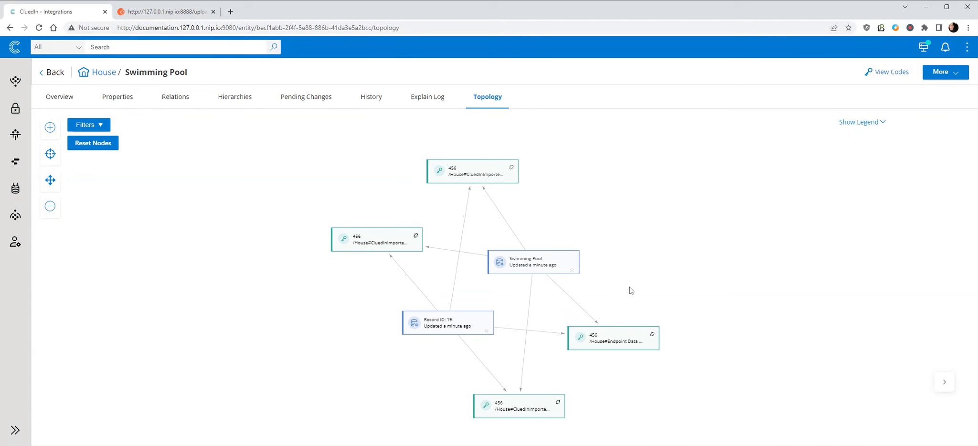
View the change history of the Swimming Pool record's name property, then close it.
left_click(121, 100)
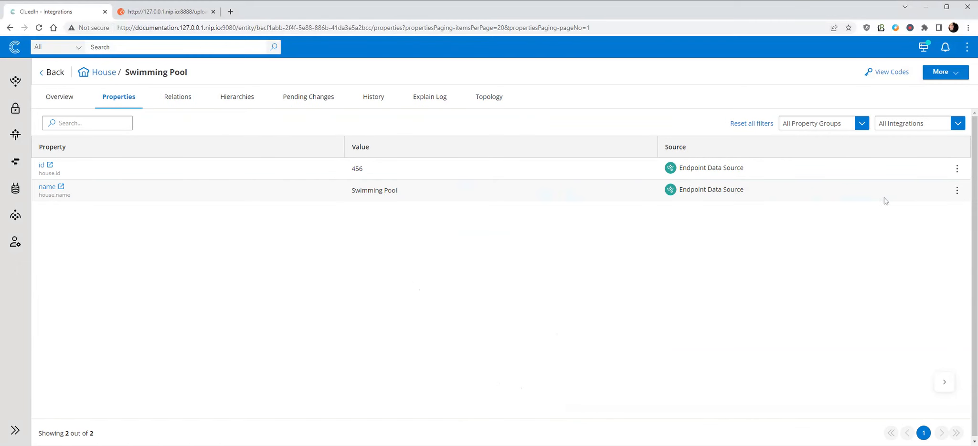
left_click(958, 191)
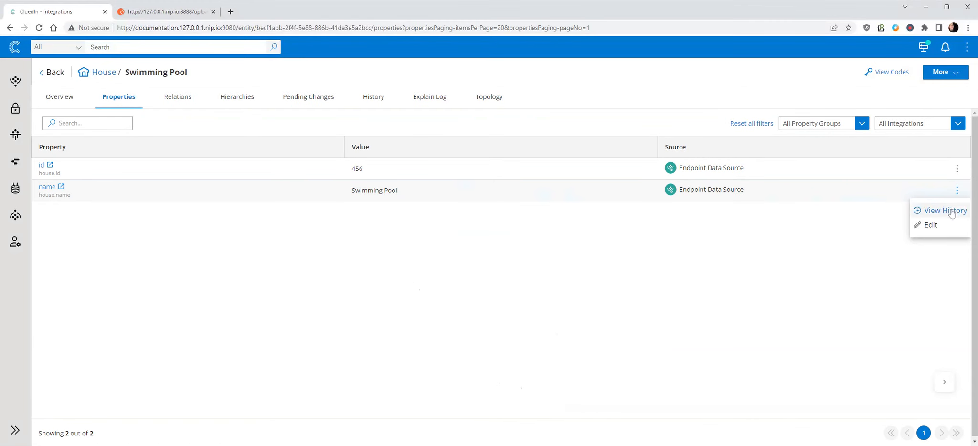
left_click(952, 213)
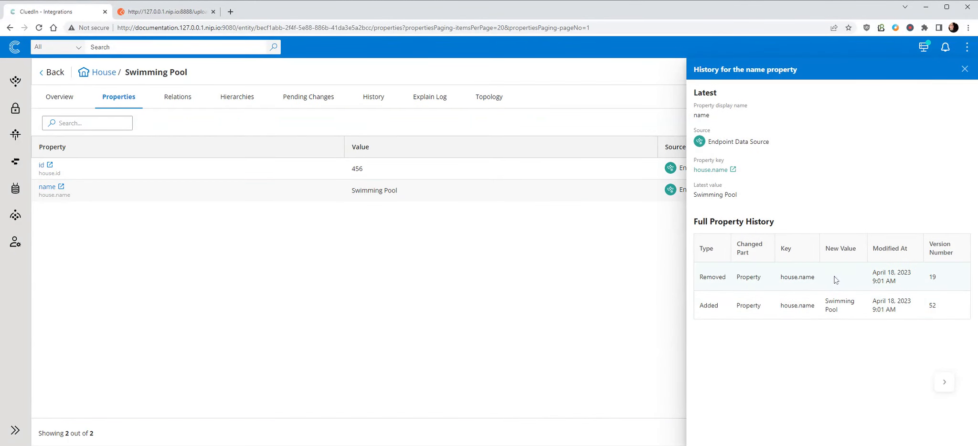
left_click(965, 71)
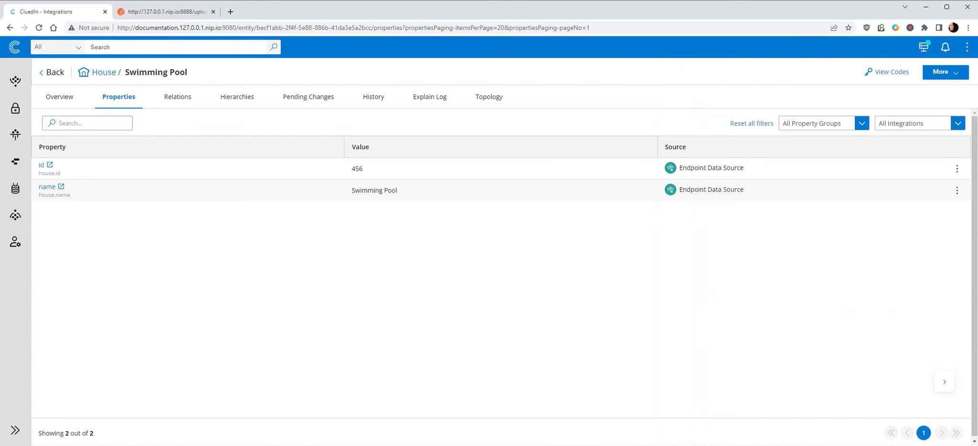
Switch to Postman and remove the record with id 456 and its preceding comma from the request body.
left_click(157, 18)
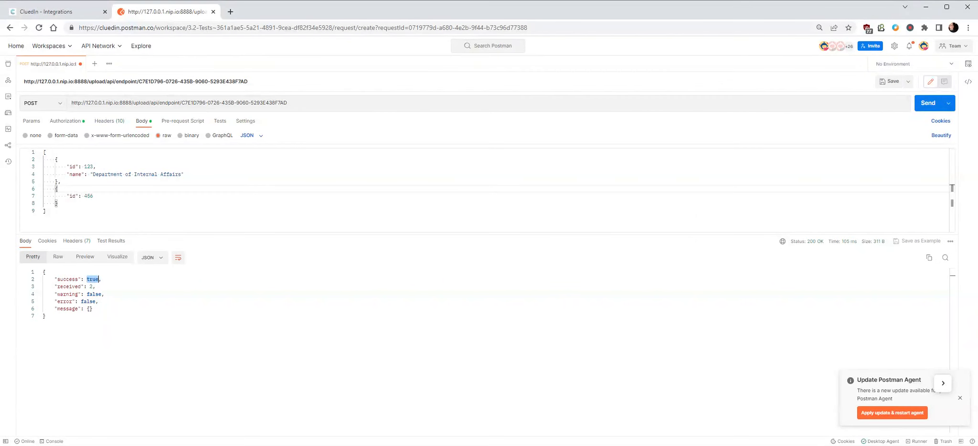
left_click_drag(53, 159, 57, 204)
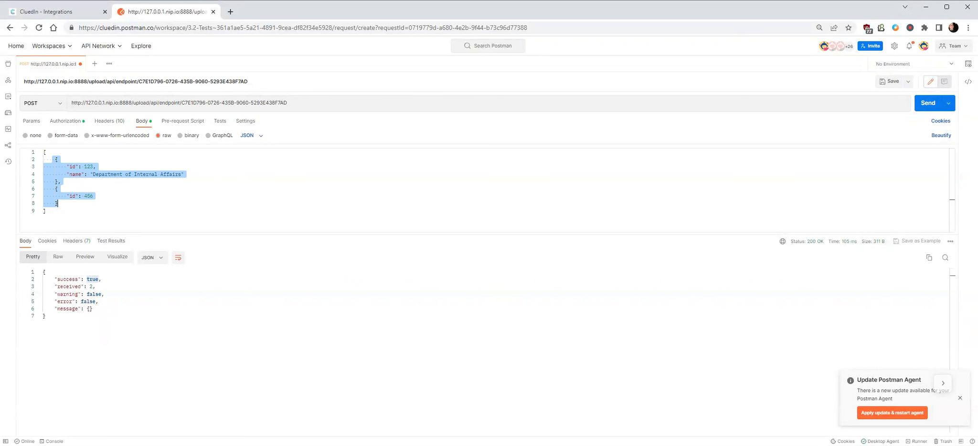
type("\"\"")
key("ctrl+z")
key("ctrl+z")
left_click(58, 189)
left_click_drag(57, 204, 57, 181)
key("BackSpace")
Set the remaining record's id to "789" and remove its name property along with the comma before it.
double_click(88, 167)
type("\"\"")
key("BackSpace")
key("BackSpace")
type("789\"")
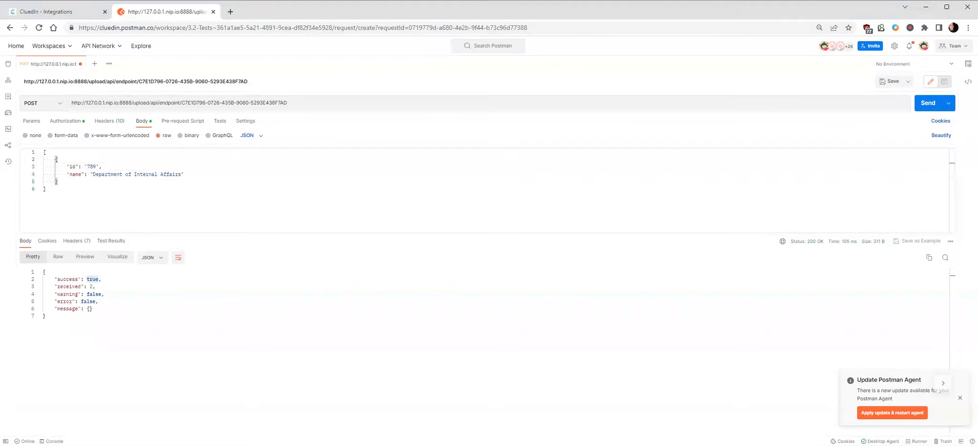
mouse_move(90, 175)
left_mouse_down()
mouse_move(179, 168)
mouse_move(88, 175)
mouse_move(102, 167)
left_mouse_up()
left_click(181, 174)
key("BackSpace")
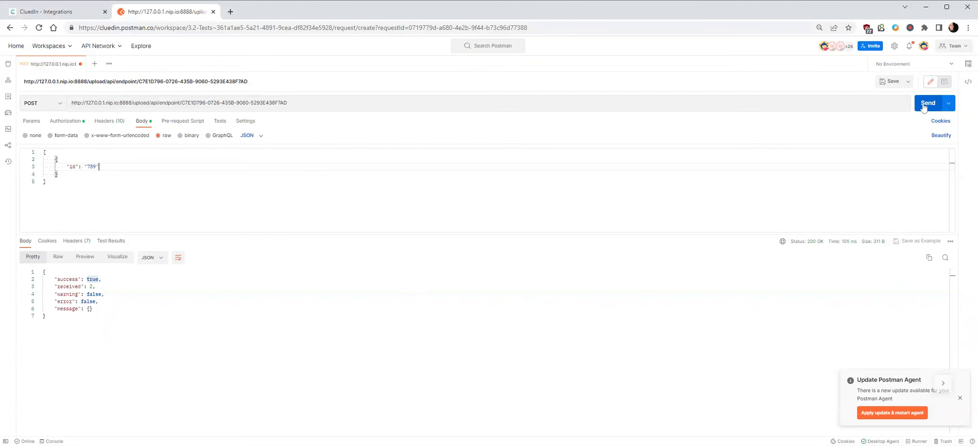
Send the request with the nameless record, then switch to CluedIn and search all records.
left_click(924, 104)
left_click(65, 12)
left_click(273, 47)
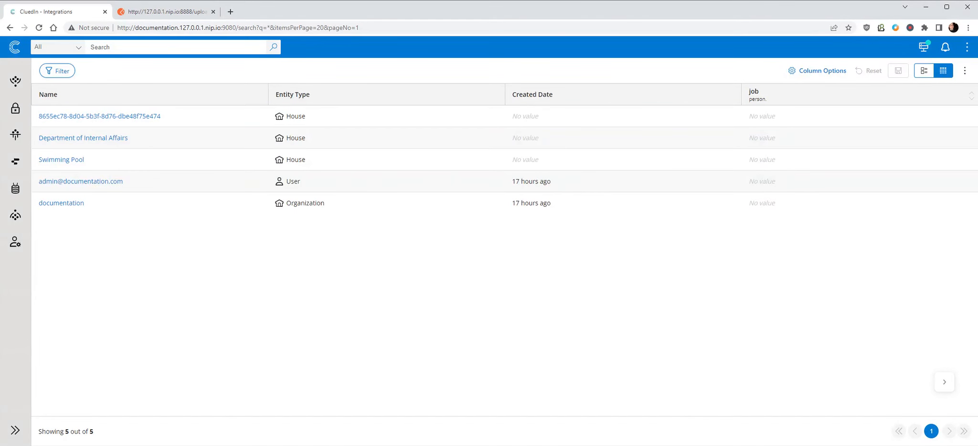
Switch to Postman, add the name "CluedIn HQ" to the record with id "789", and send the request.
left_click(184, 13)
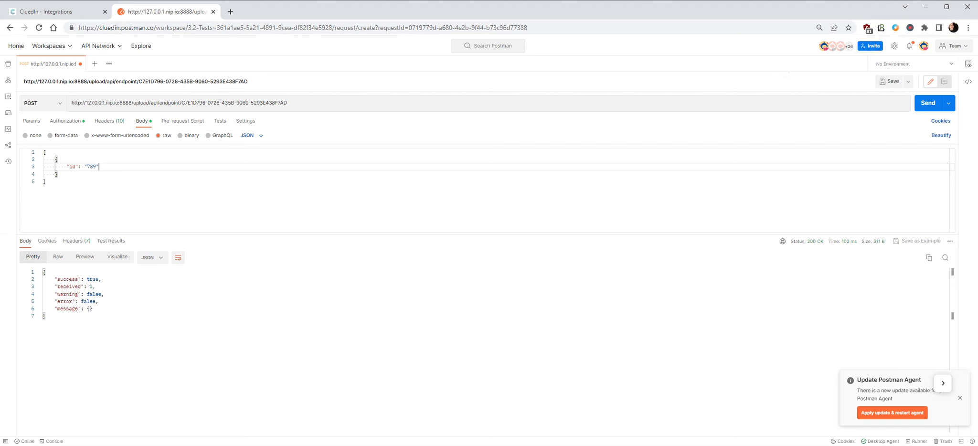
type(",")
key("Return")
left_click(928, 110)
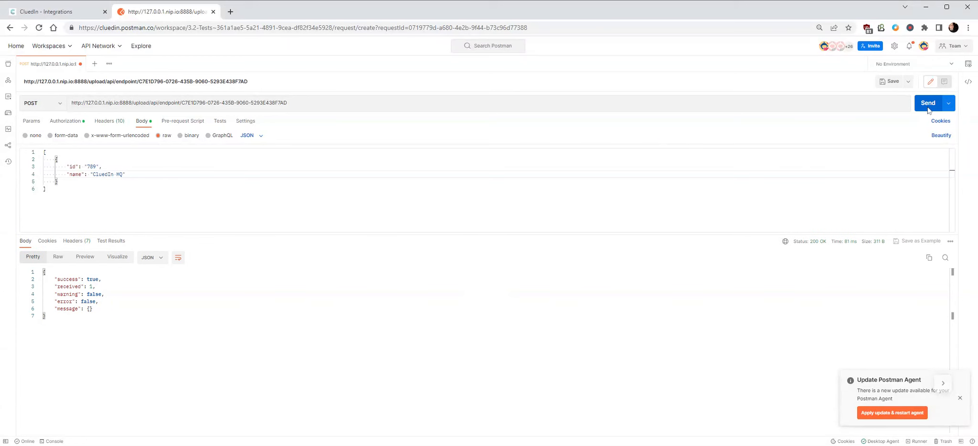
Switch to CluedIn, refresh the search results, and open the CluedIn HQ record.
left_click(53, 11)
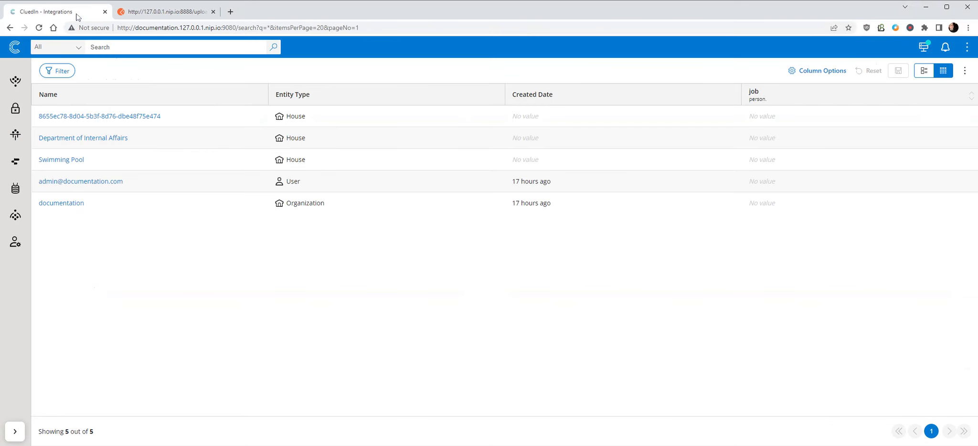
left_click(39, 27)
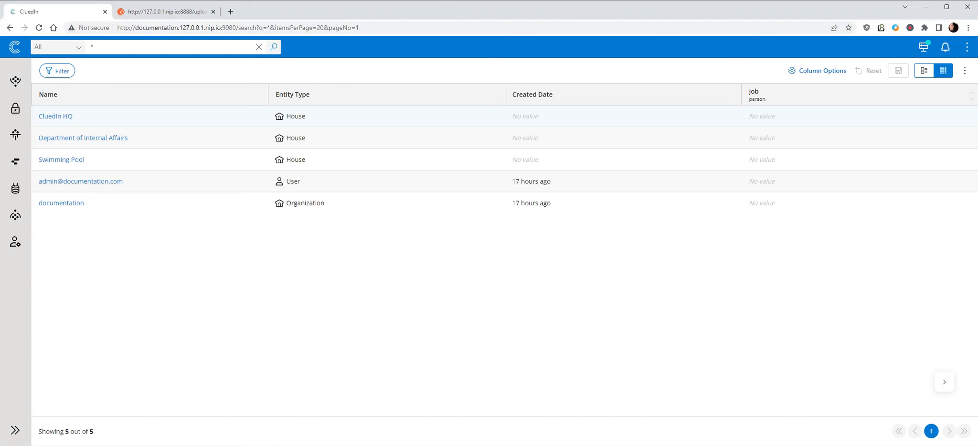
left_click(61, 117)
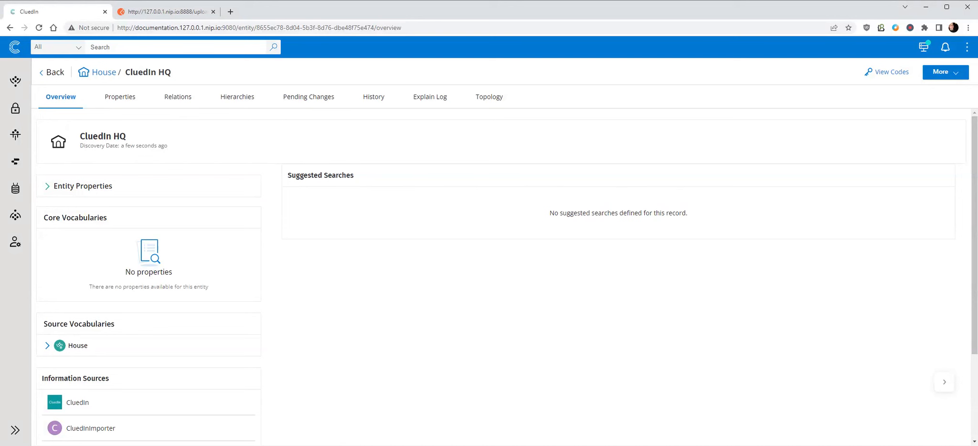
Expand both Endpoint Data Source entries in the CluedIn HQ record's history and examine the property changes.
left_click(363, 97)
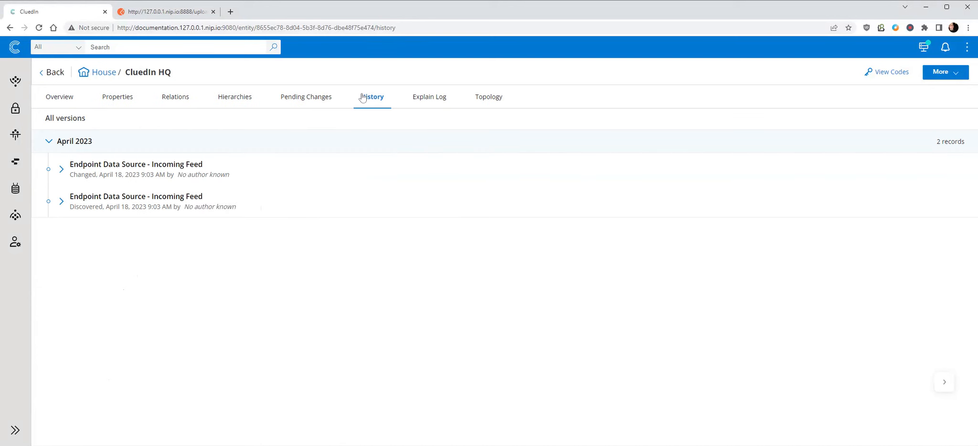
left_click(143, 176)
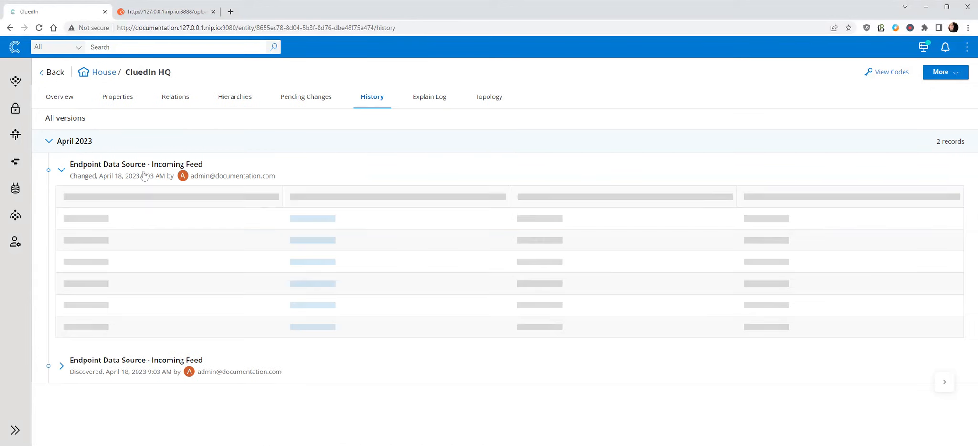
left_click(142, 349)
scroll(150, 347, "down", 1)
scroll(149, 347, "down", 3)
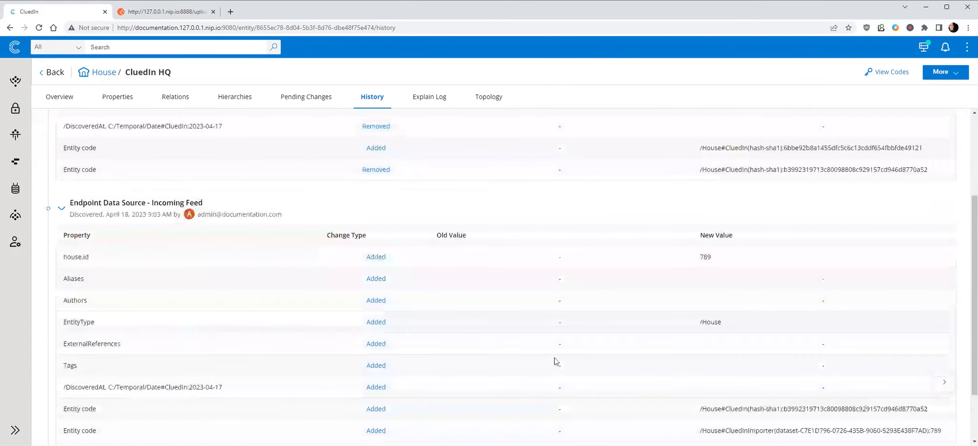
scroll(296, 280, "up", 3)
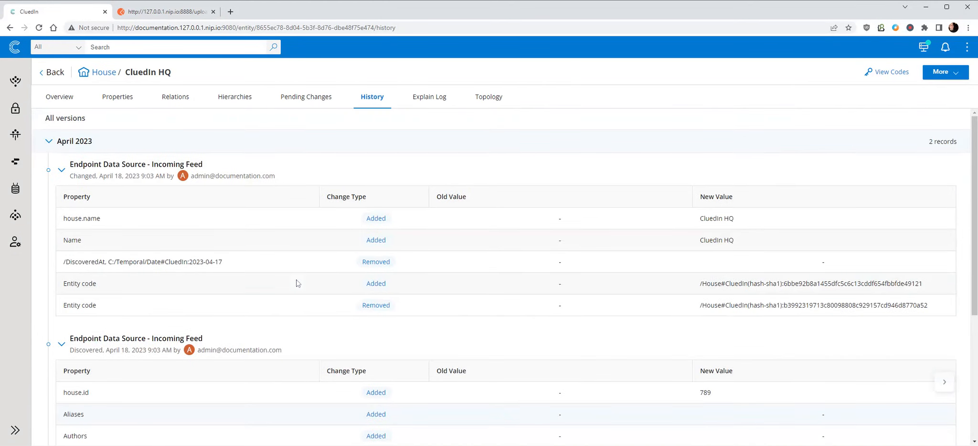